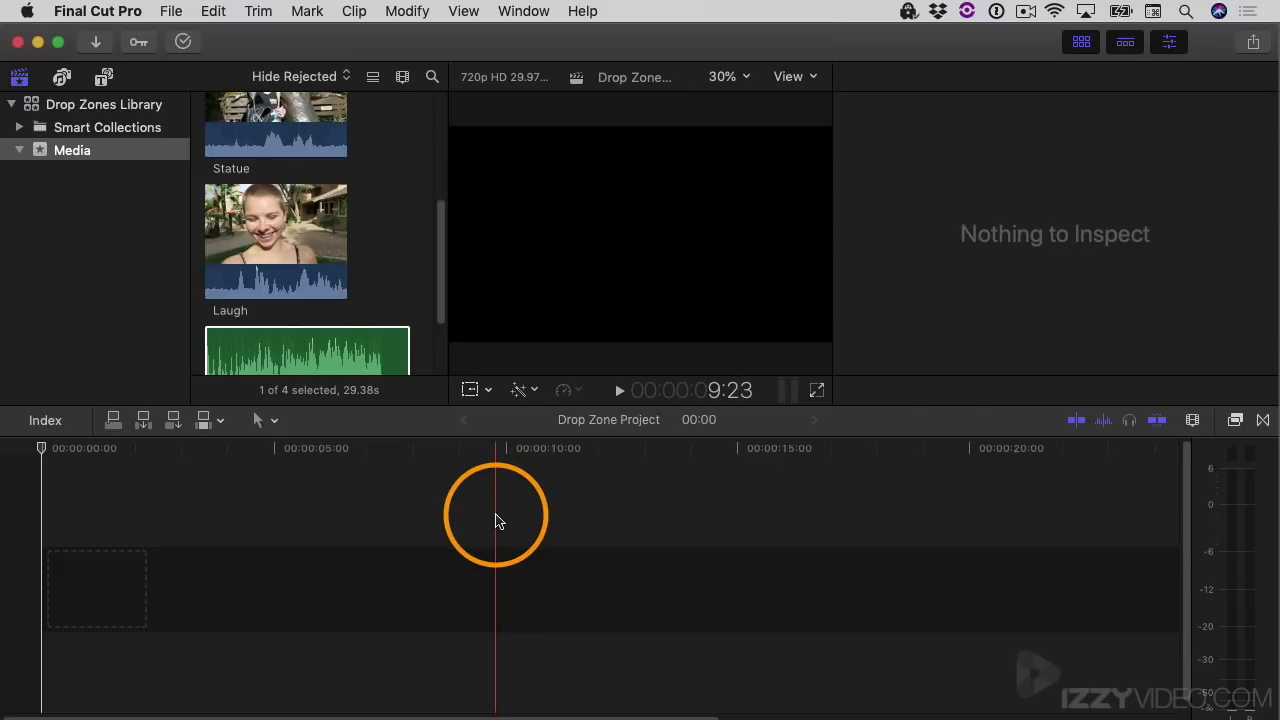
Add the Image Left - Minimum generator from the Izzy Video category to the start of the timeline
{"action": "left_click", "coordinate": [108, 80]}
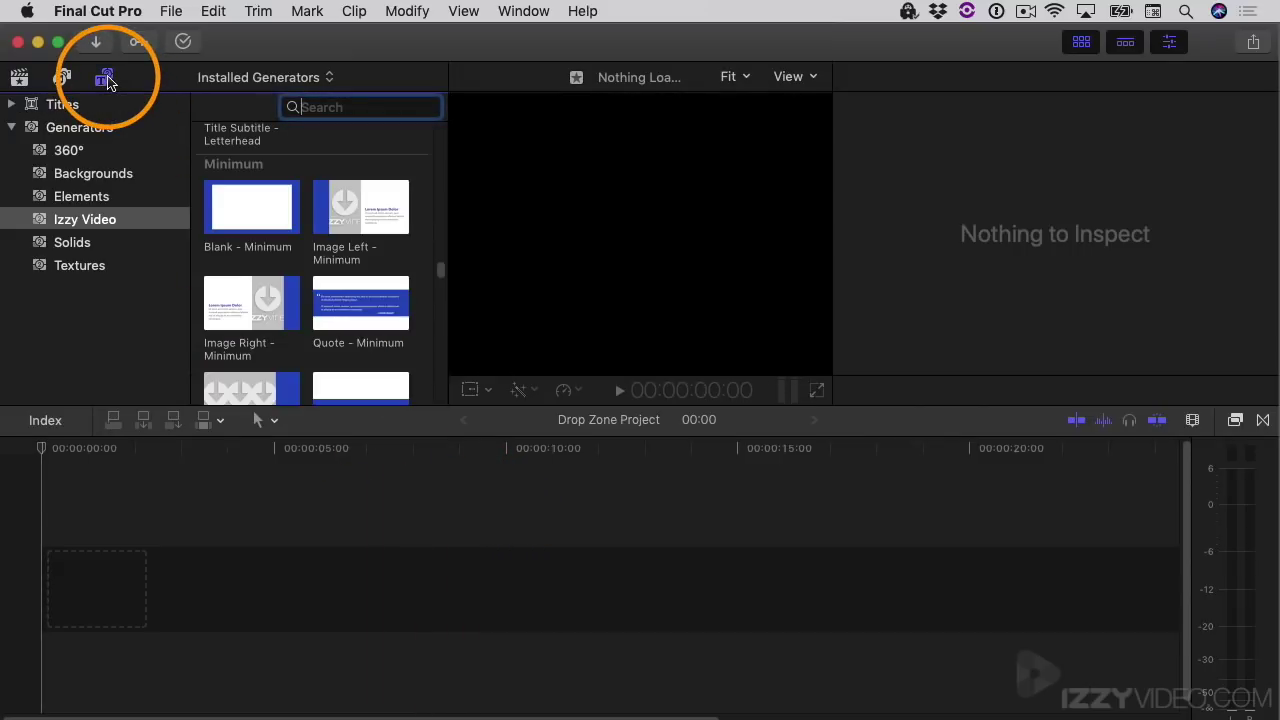
{"action": "left_click", "coordinate": [42, 222]}
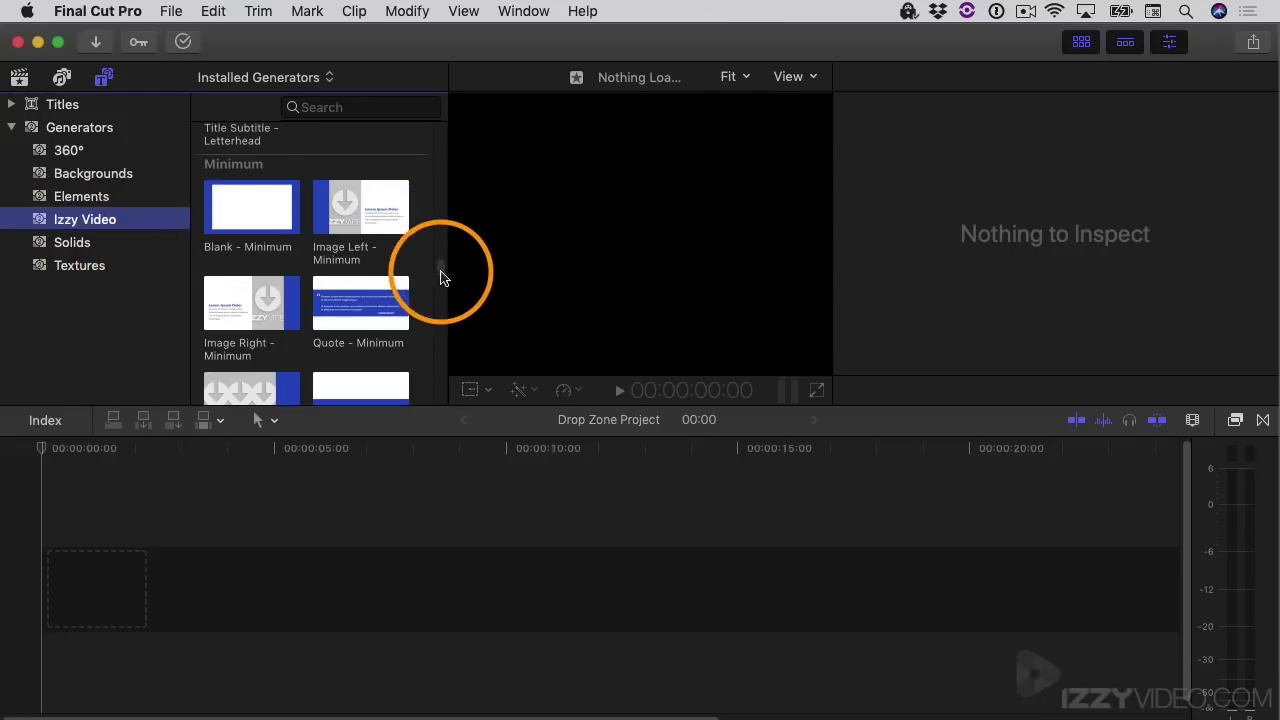
{"action": "mouse_move", "coordinate": [440, 277]}
{"action": "left_mouse_down"}
{"action": "mouse_move", "coordinate": [445, 143]}
{"action": "mouse_move", "coordinate": [445, 279]}
{"action": "left_mouse_up"}
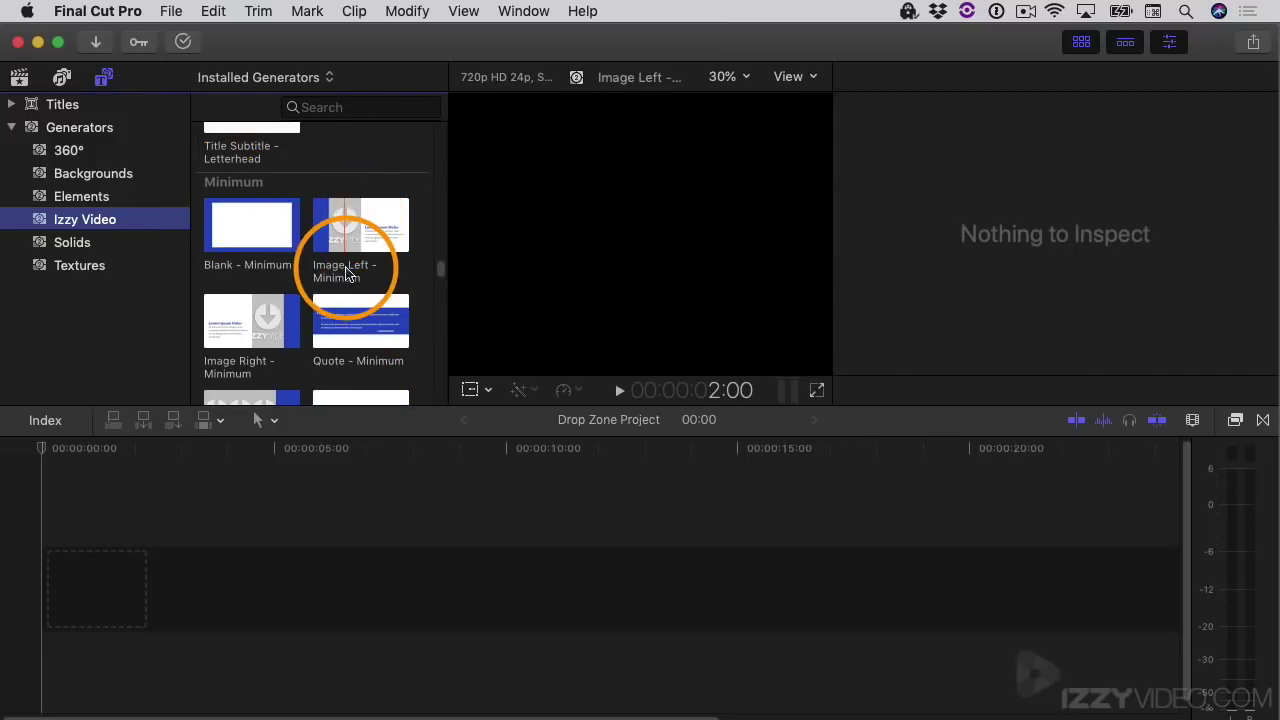
{"action": "left_click", "coordinate": [358, 236]}
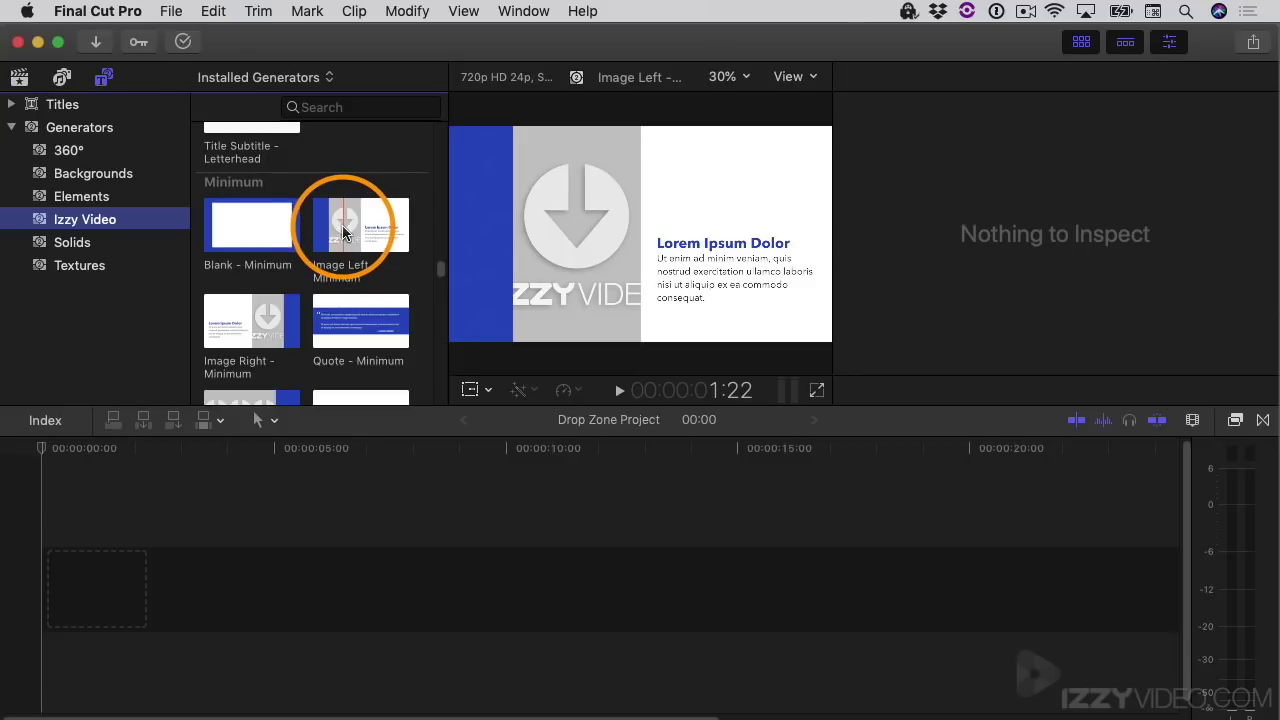
{"action": "left_click_drag", "start_coordinate": [344, 230], "coordinate": [71, 572]}
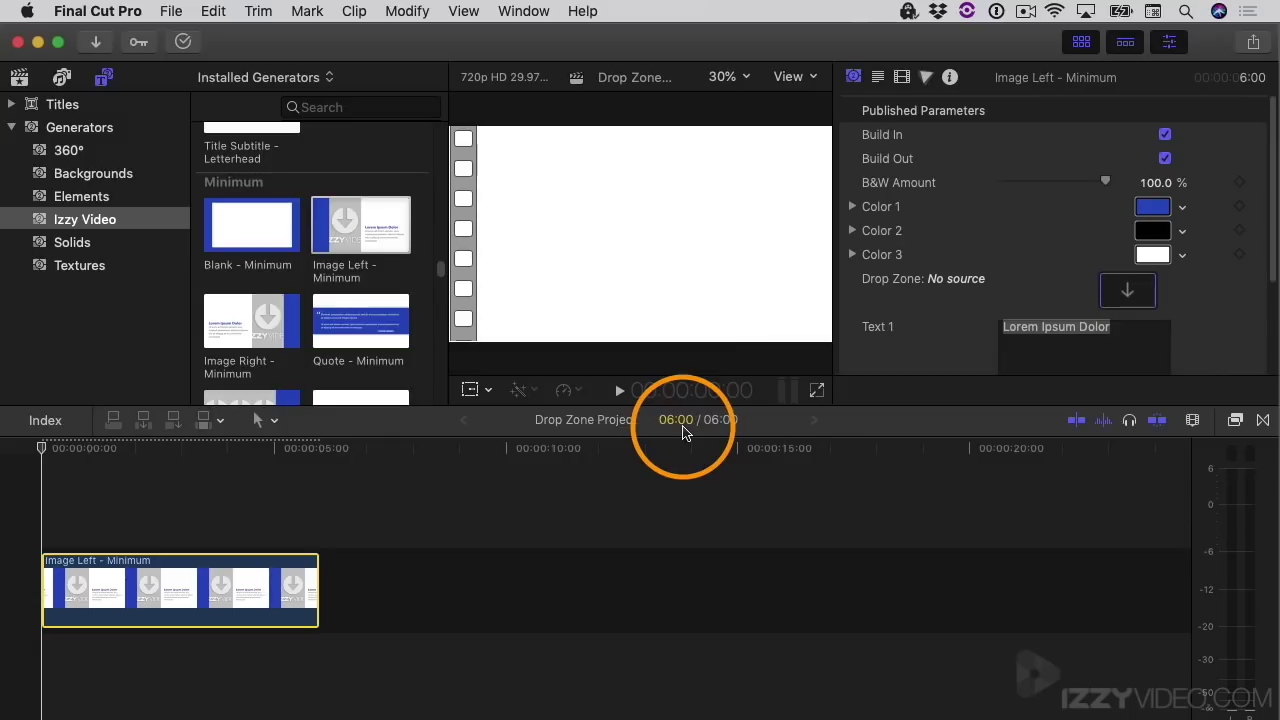
Try extending the generator clip's end to 16:20 in the timeline, and undo the change
{"action": "left_click_drag", "start_coordinate": [317, 590], "coordinate": [806, 590]}
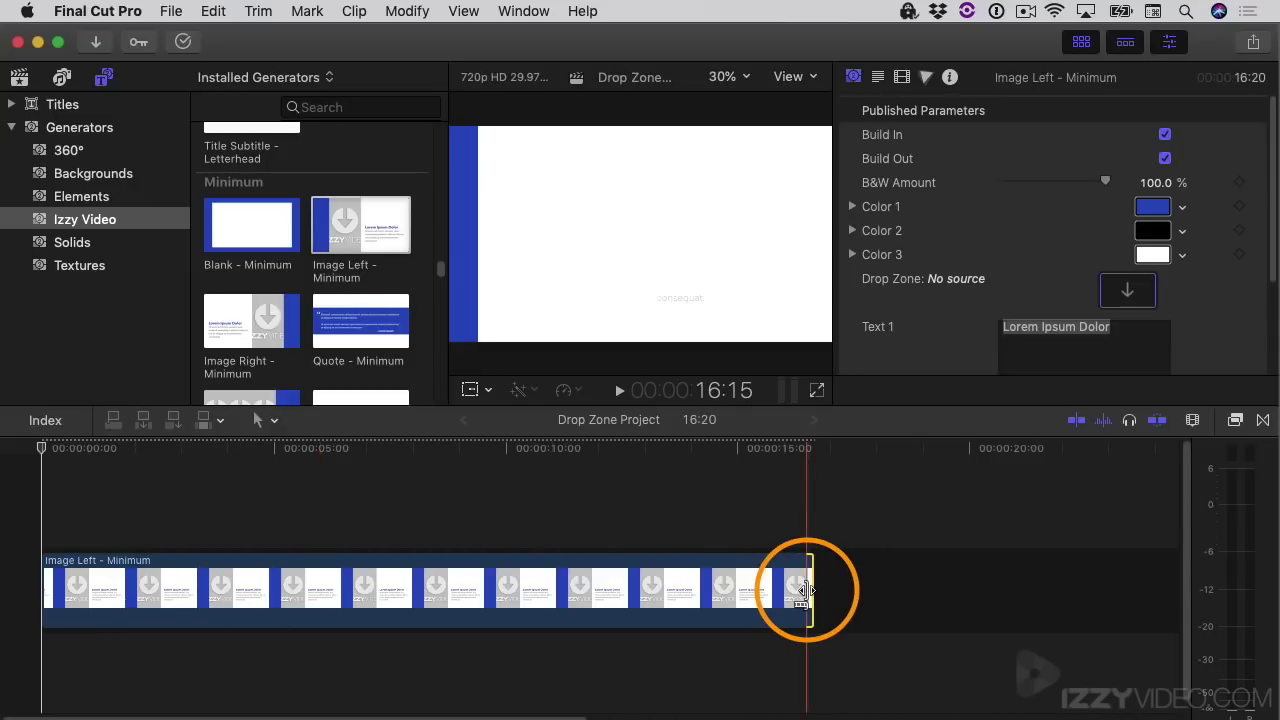
{"action": "key", "text": "super+z"}
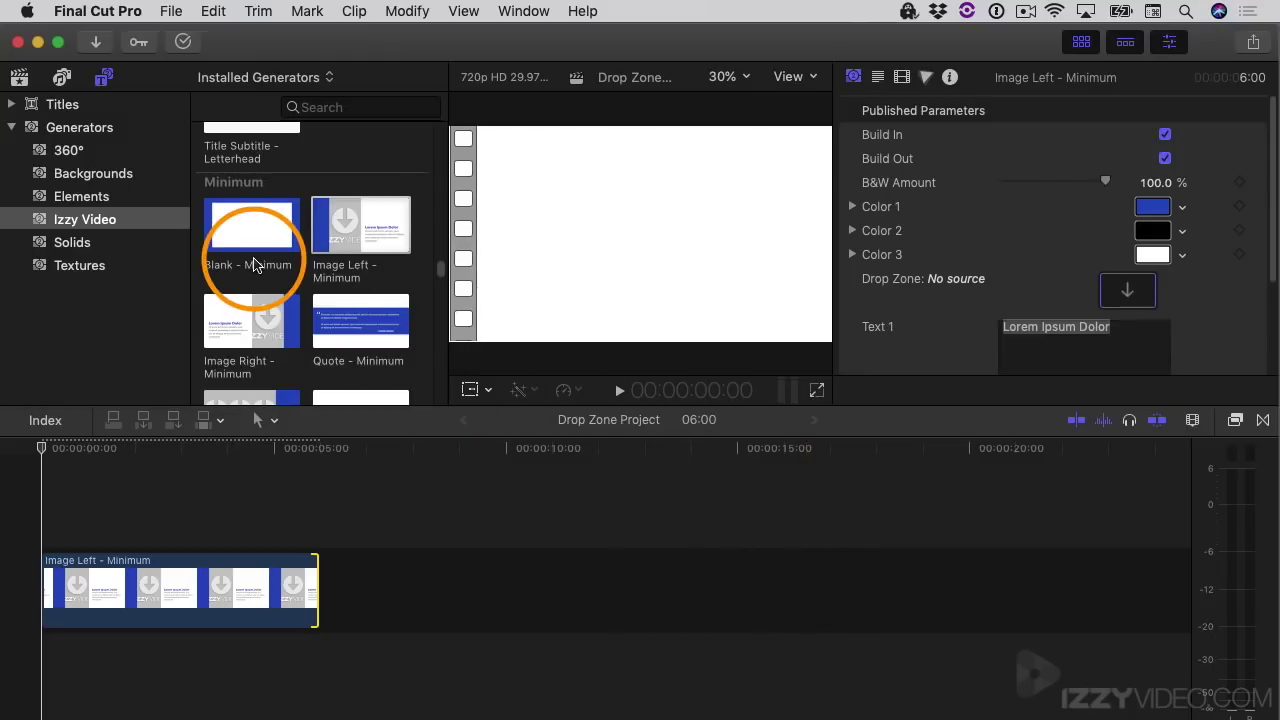
Connect the 04 Simple - Music clip from the Media event beneath the generator, aligned to the start of the timeline
{"action": "left_click", "coordinate": [18, 79]}
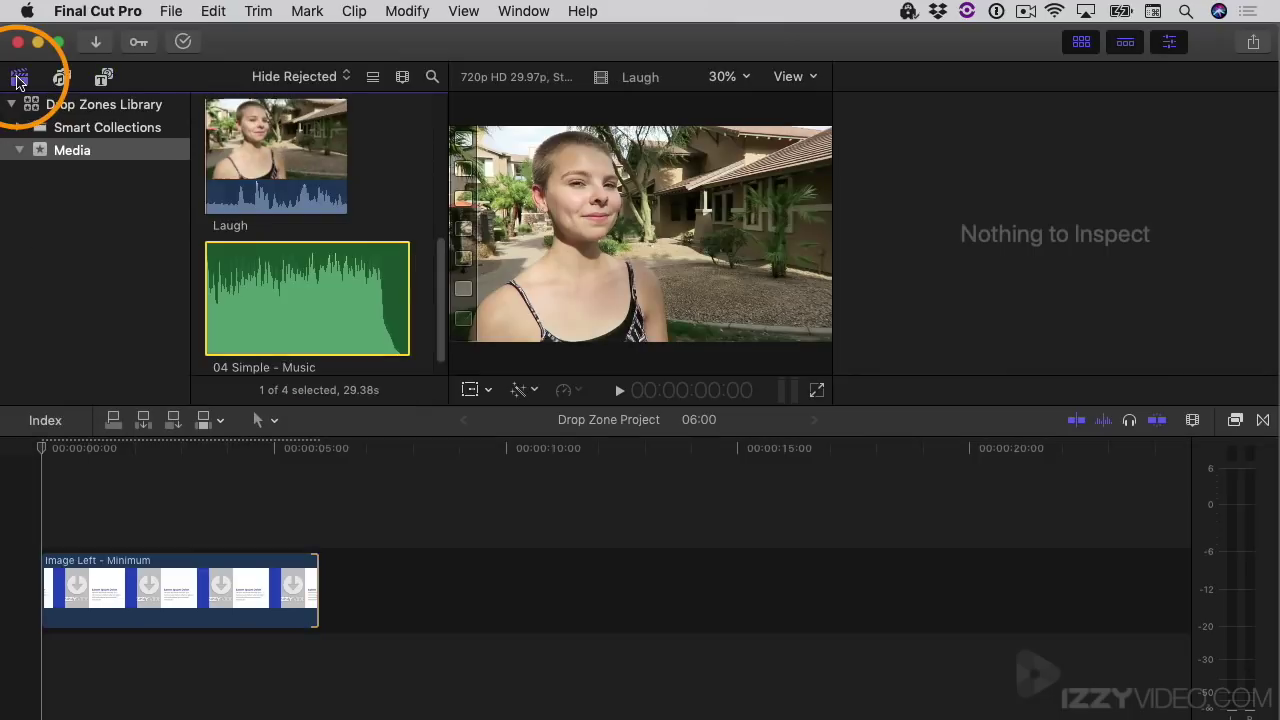
{"action": "left_click", "coordinate": [45, 150]}
{"action": "scroll", "coordinate": [444, 281], "scroll_direction": "down", "scroll_amount": 1}
{"action": "left_click", "coordinate": [331, 324]}
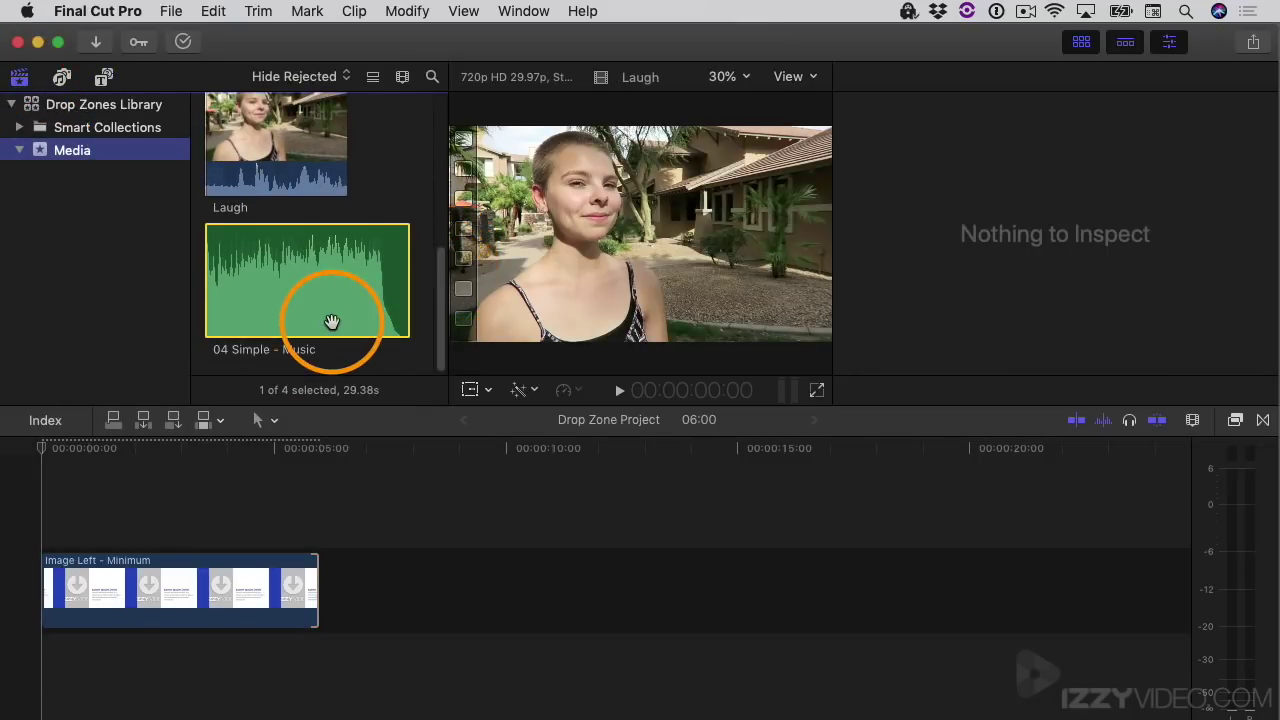
{"action": "left_click_drag", "start_coordinate": [331, 324], "coordinate": [45, 668]}
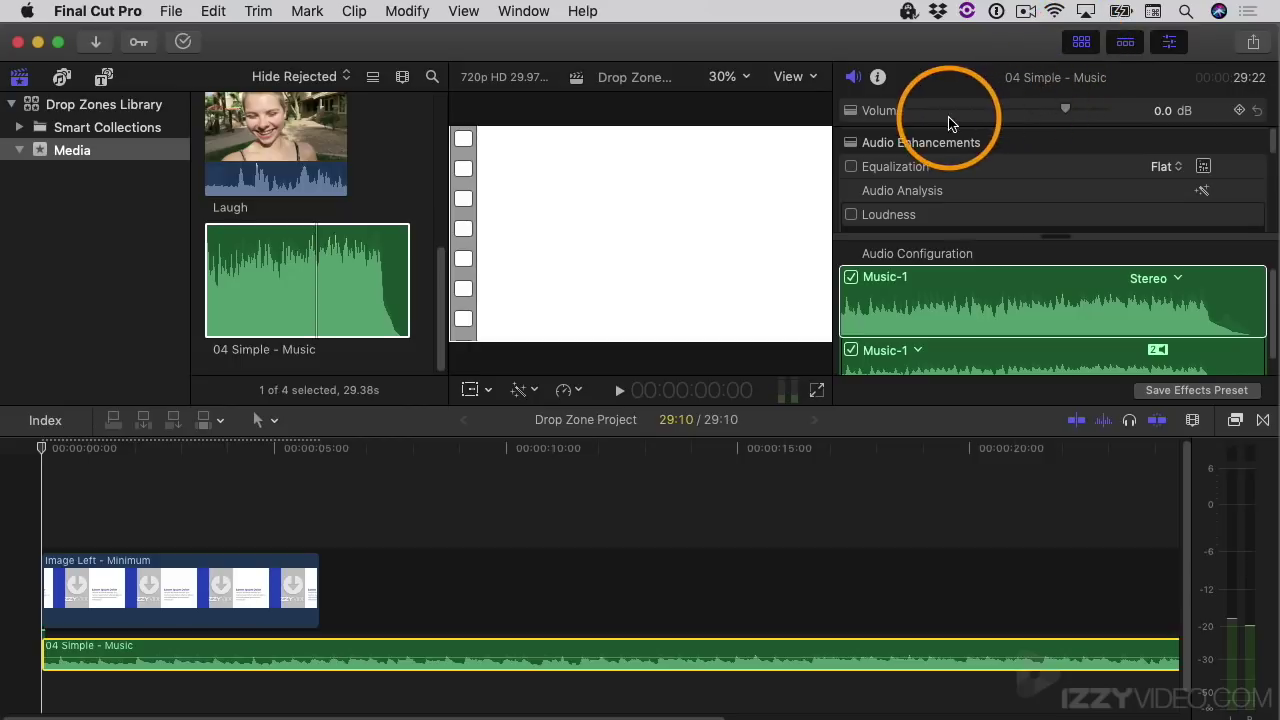
Set the volume of the music clip to -12 dB
{"action": "left_click", "coordinate": [1165, 111]}
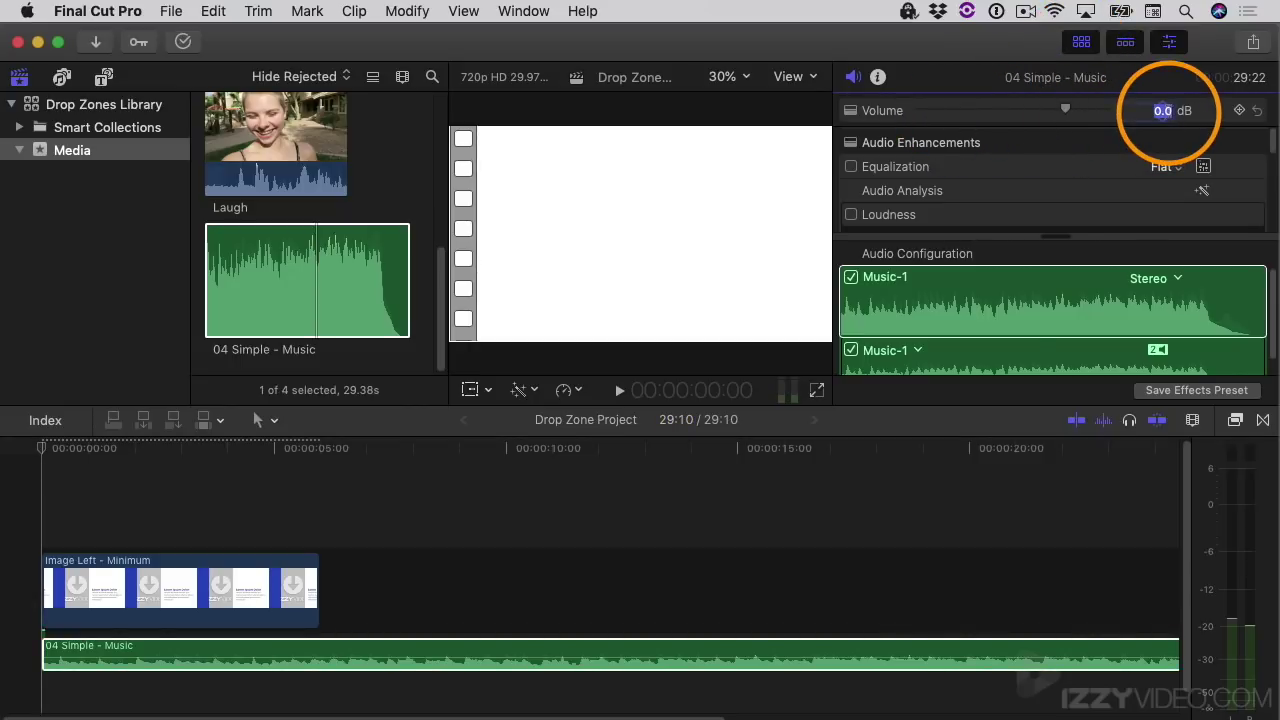
{"action": "type", "text": "-12"}
{"action": "key", "text": "Return"}
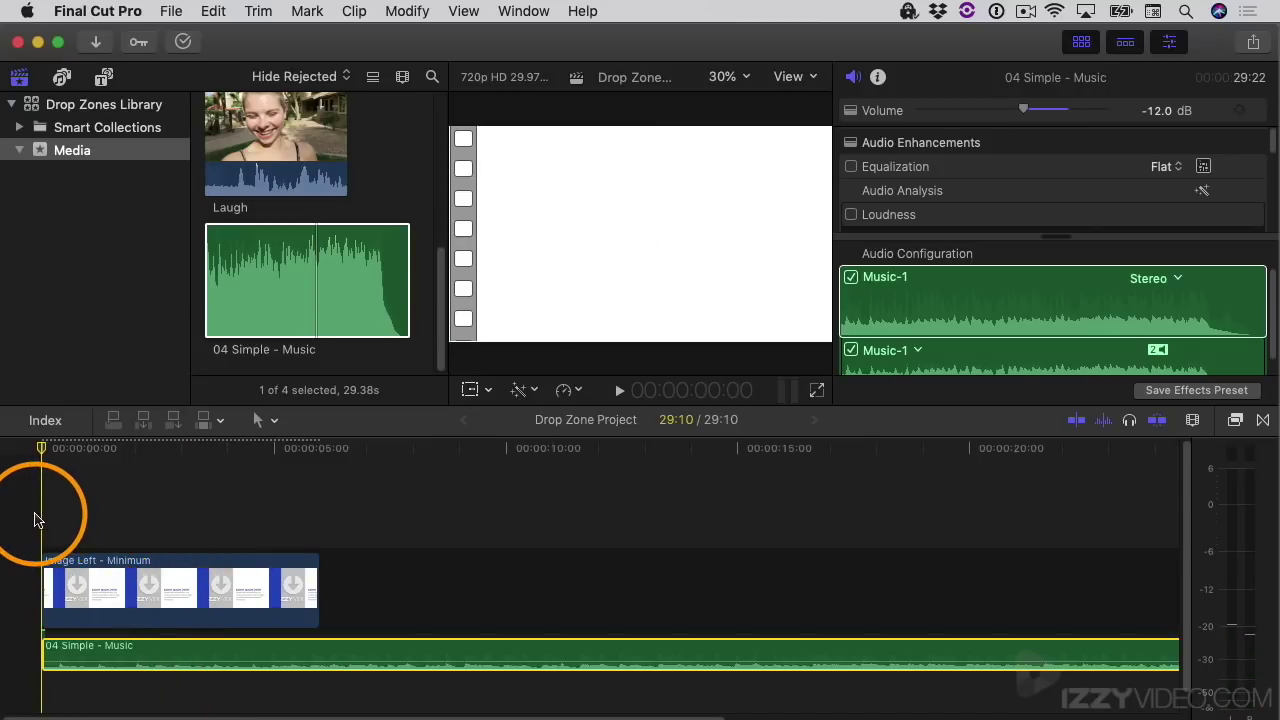
Play the project from the start to time the generator against the music, and trim the generator's end to 3:11
{"action": "key", "text": "space"}
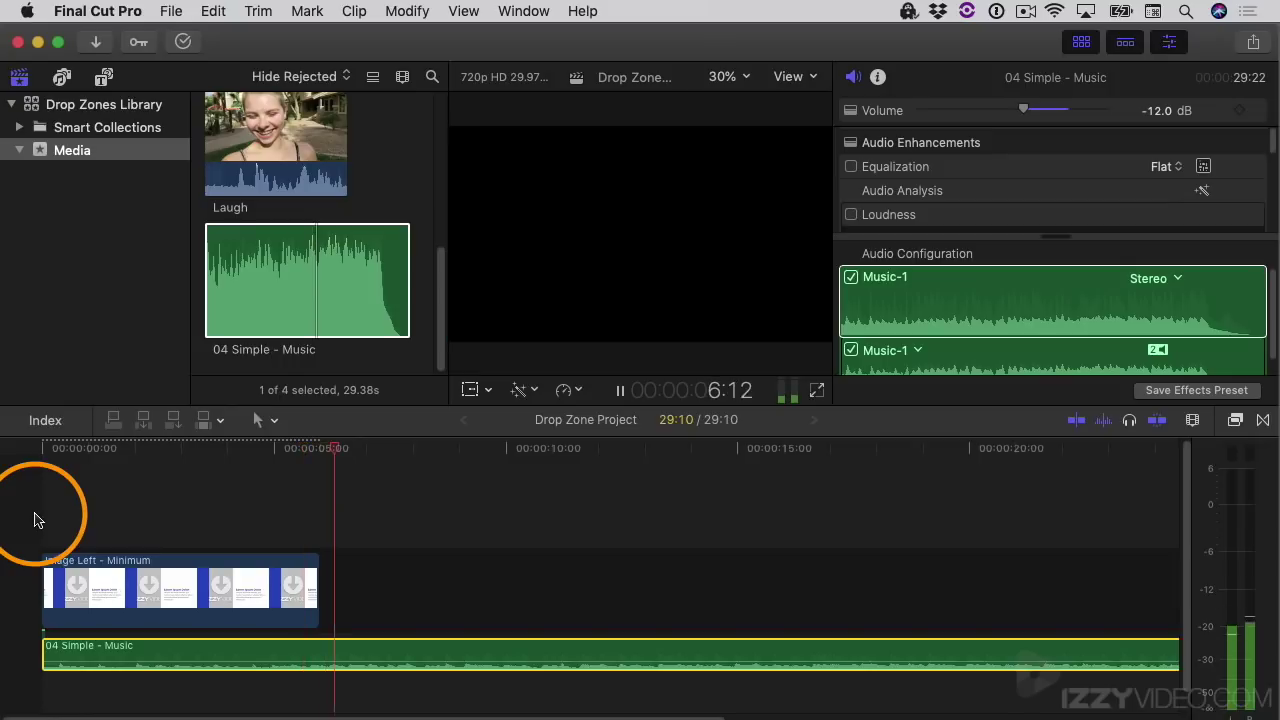
{"action": "key", "text": "space"}
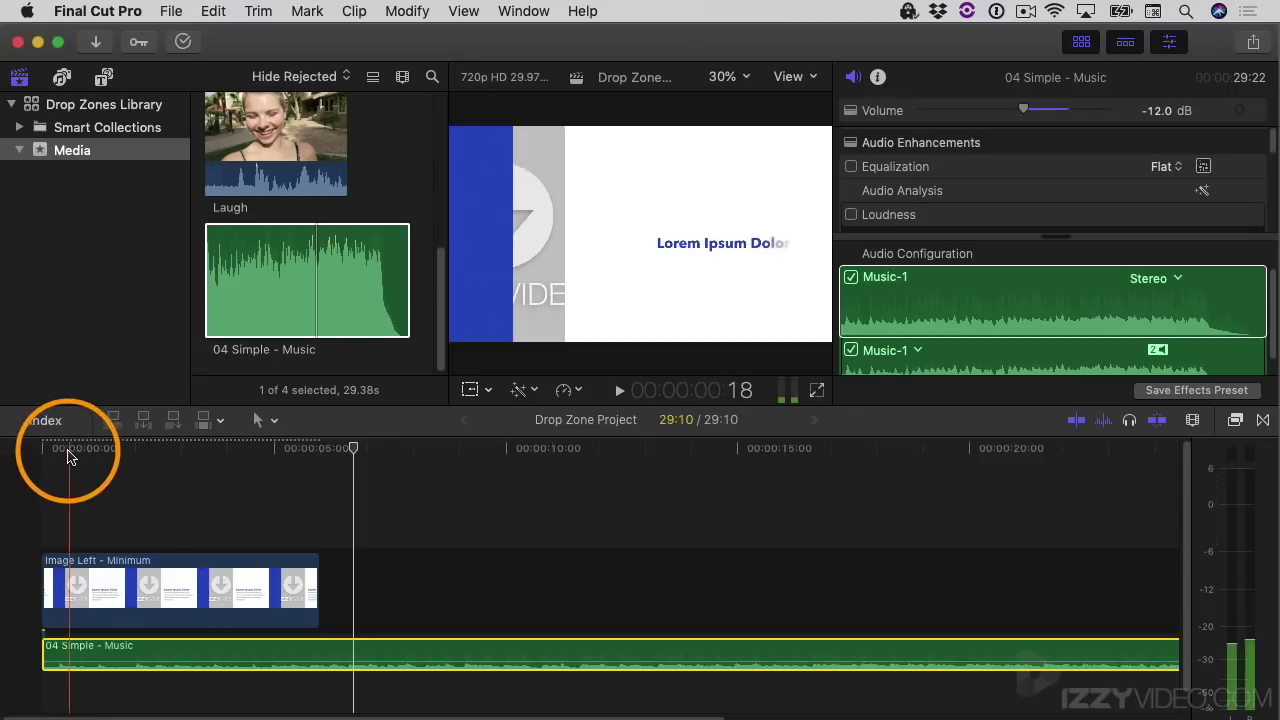
{"action": "left_click", "coordinate": [38, 458]}
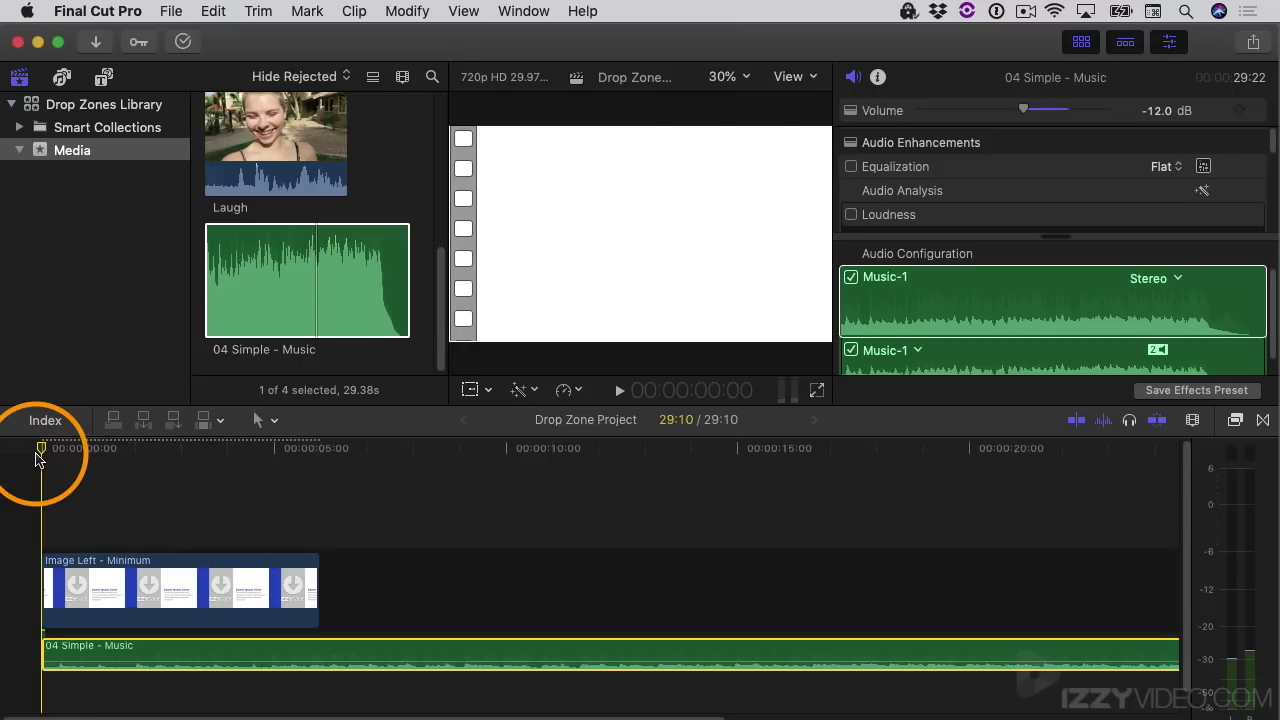
{"action": "key", "text": "space"}
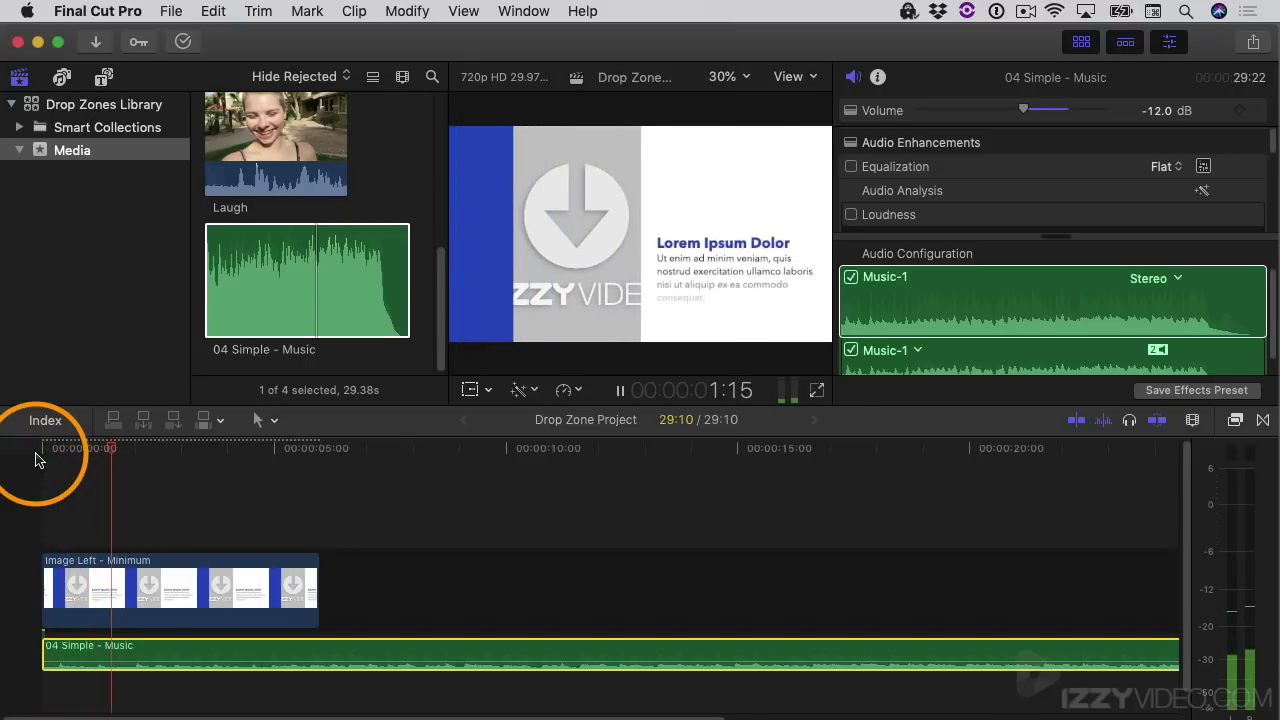
{"action": "key", "text": "space"}
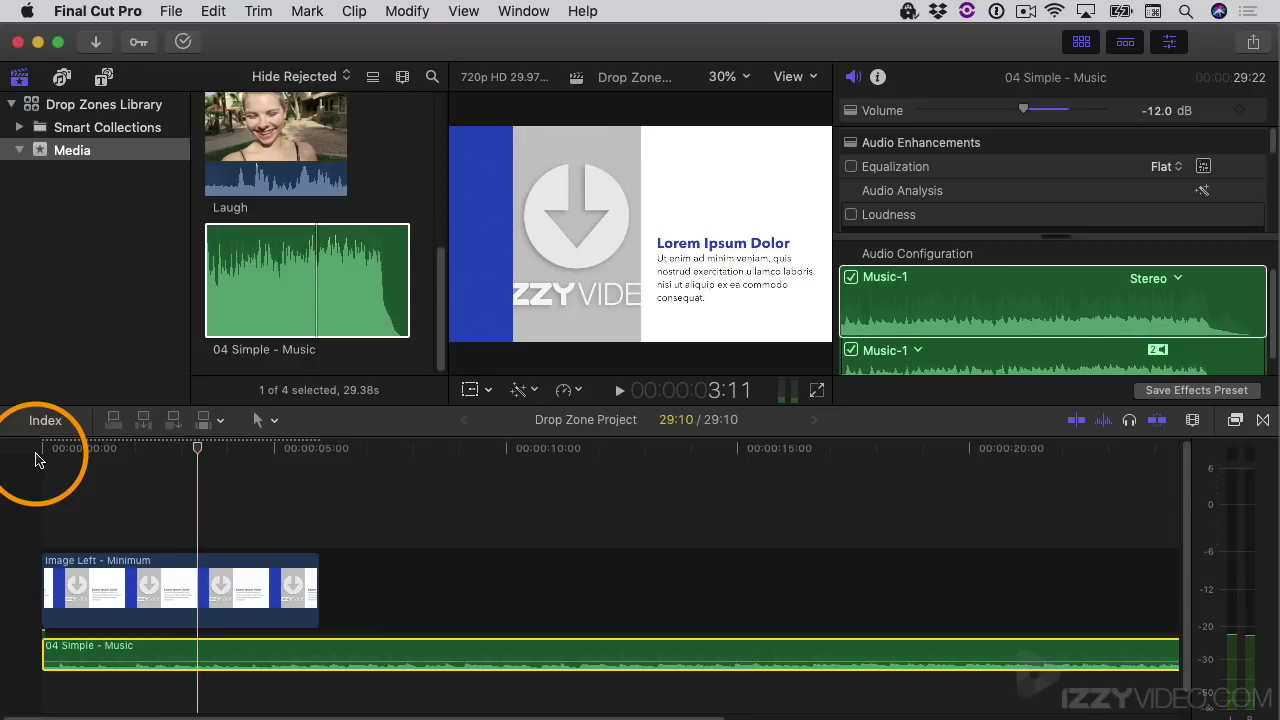
{"action": "left_click_drag", "start_coordinate": [314, 582], "coordinate": [196, 583]}
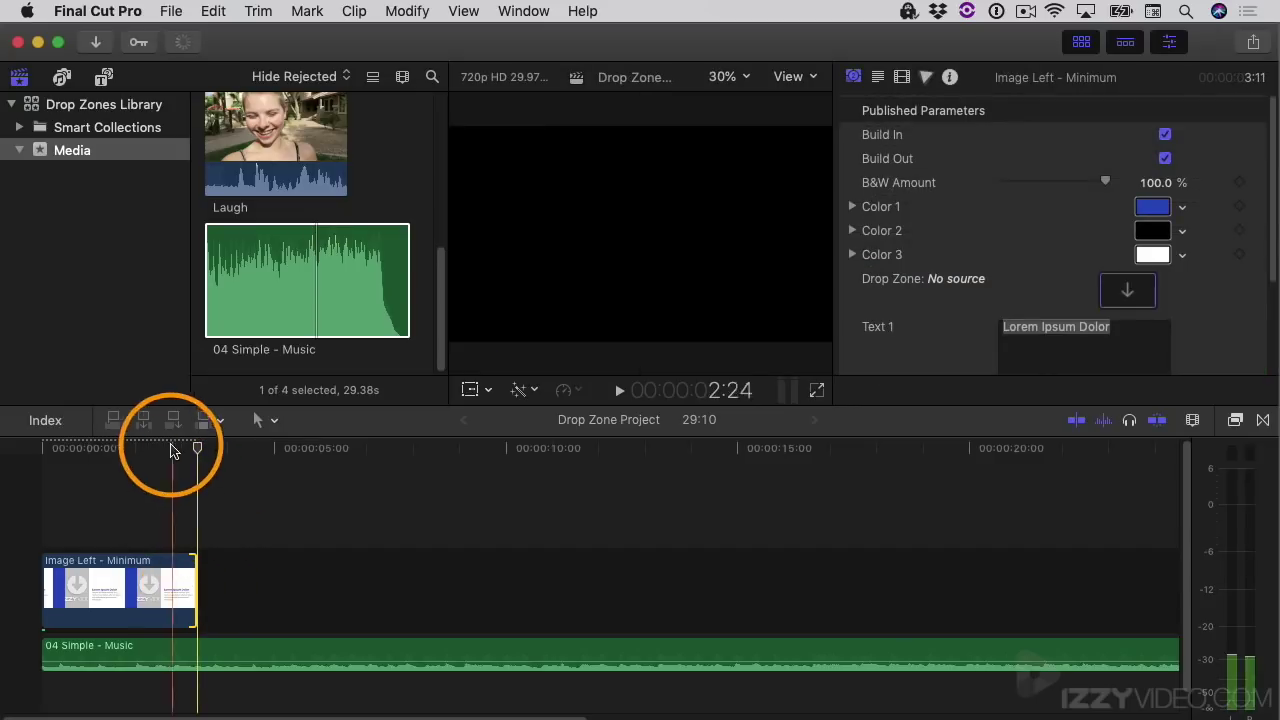
Park the playhead at 1:03 and select the generator clip so its published parameters are shown
{"action": "left_click_drag", "start_coordinate": [172, 450], "coordinate": [96, 457]}
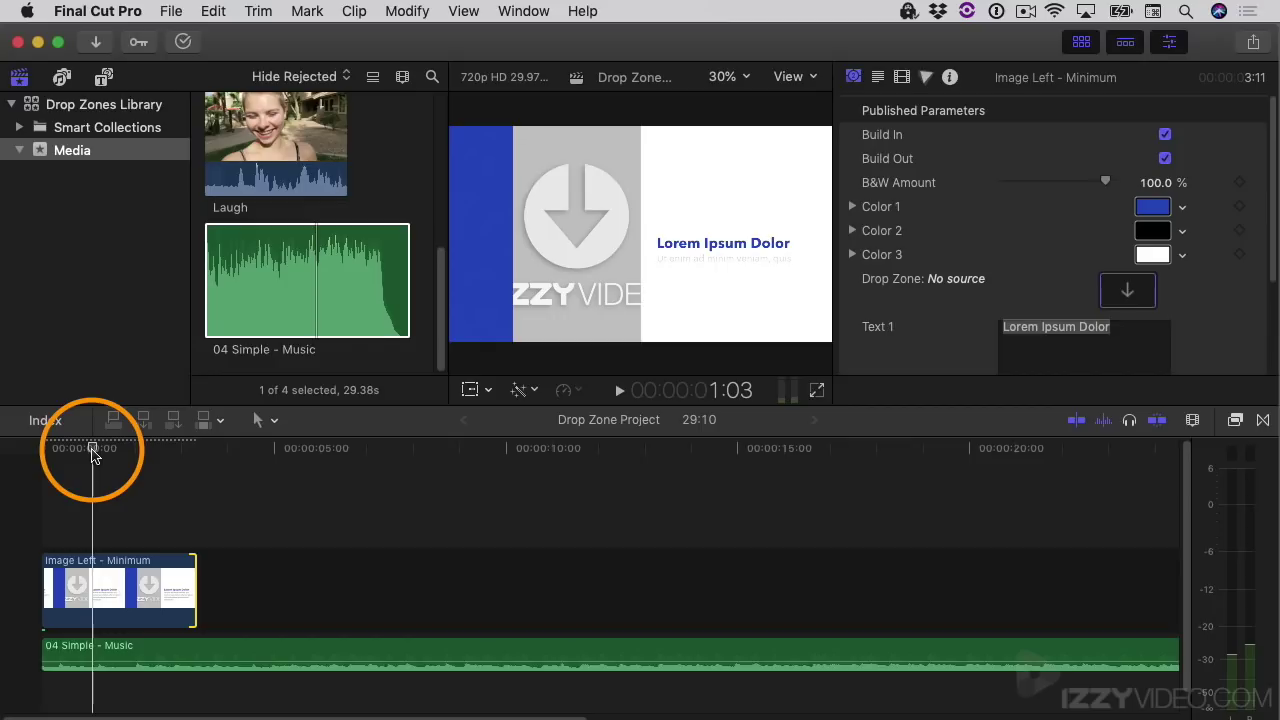
{"action": "left_click", "coordinate": [93, 594]}
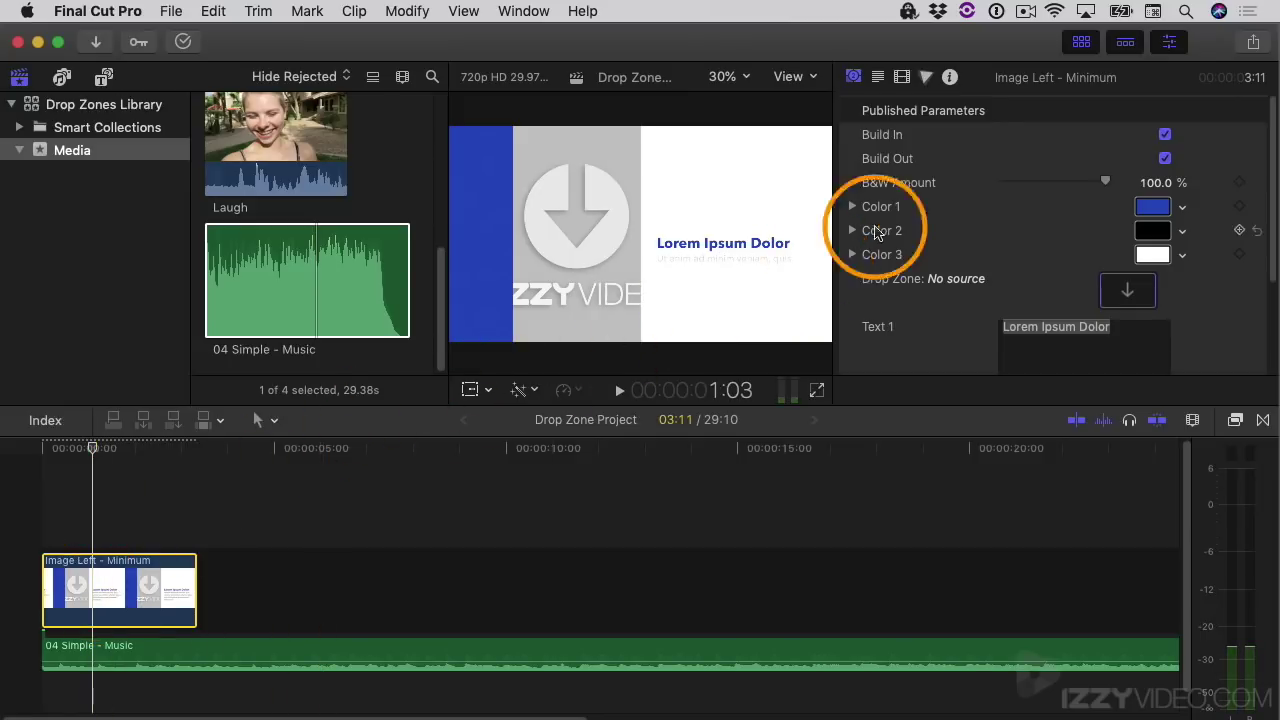
{"action": "left_click", "coordinate": [1170, 44]}
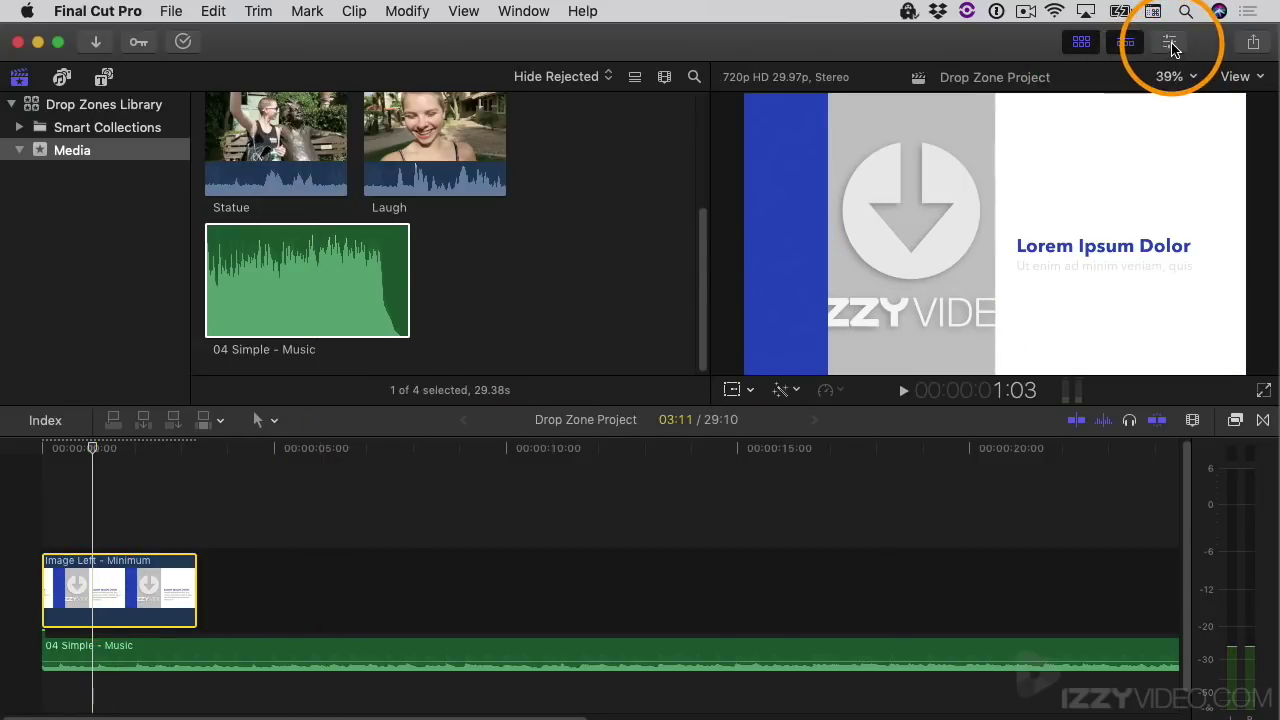
{"action": "left_click", "coordinate": [1172, 46]}
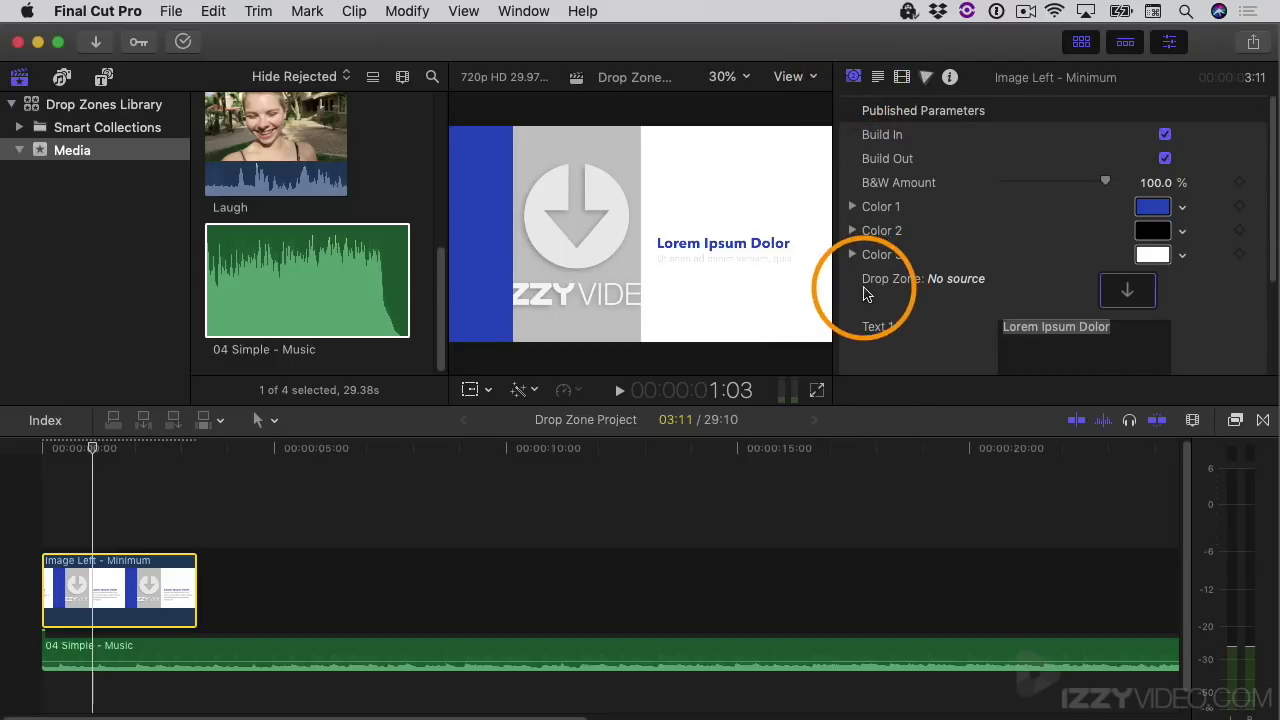
Fill the generator's drop zone with the Laugh clip, choosing a start frame from the browser, and apply it
{"action": "left_click", "coordinate": [1127, 292]}
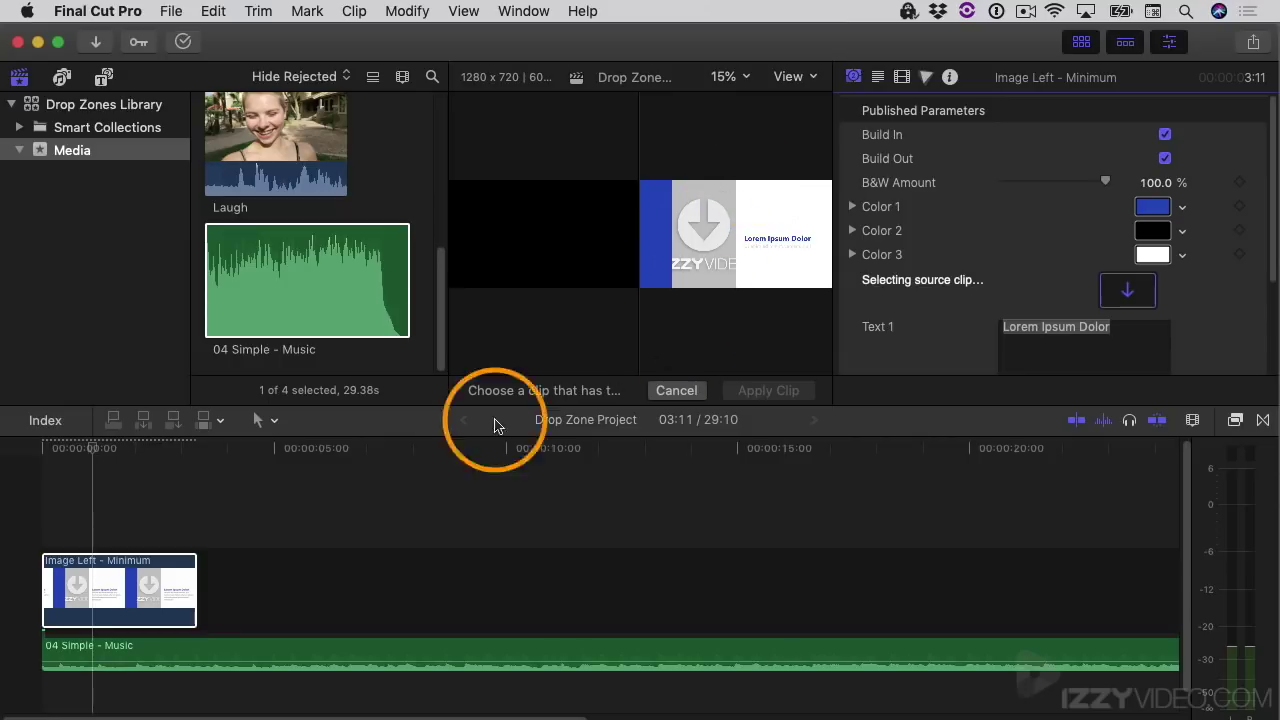
{"action": "left_click", "coordinate": [157, 479]}
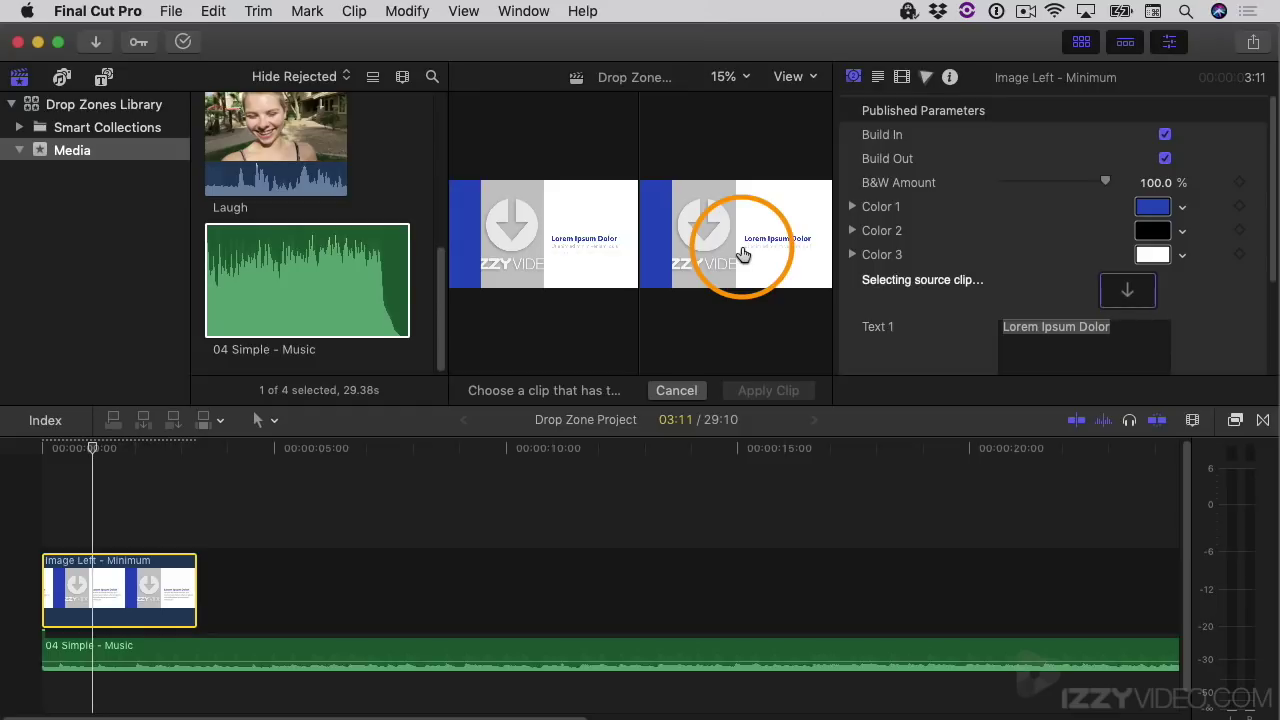
{"action": "scroll", "coordinate": [437, 266], "scroll_direction": "up", "scroll_amount": 2}
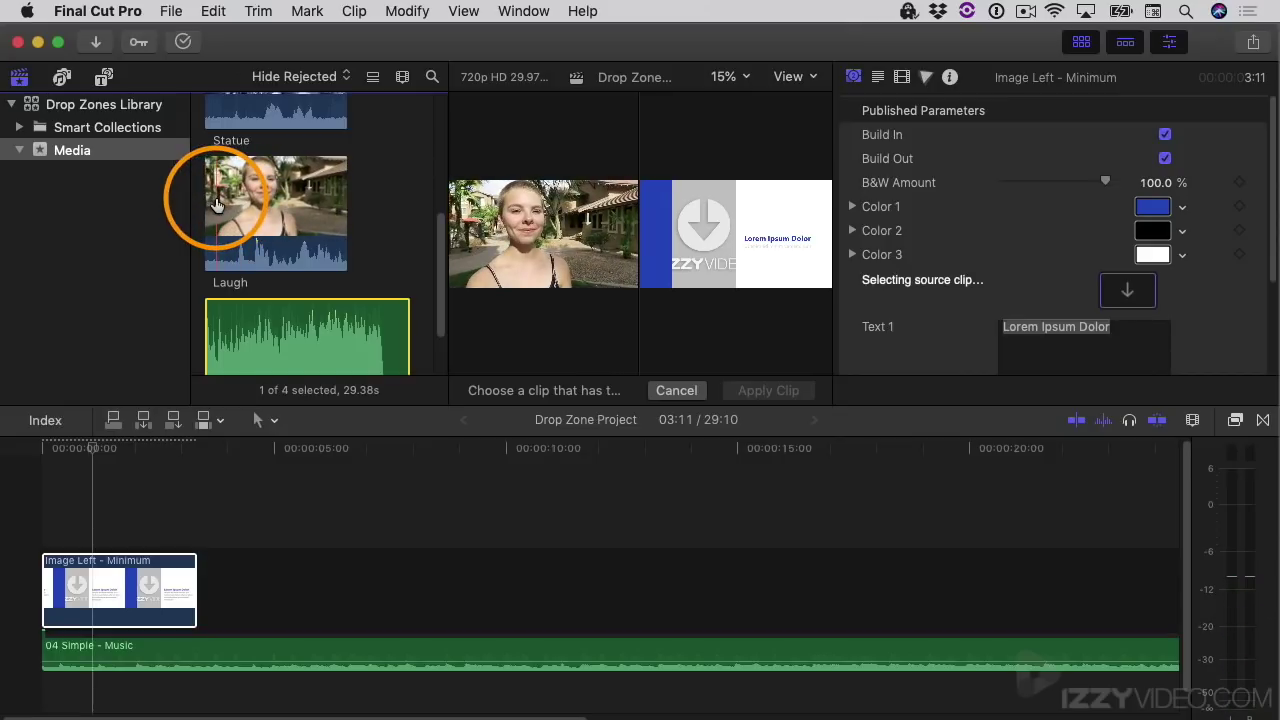
{"action": "left_click", "coordinate": [217, 204]}
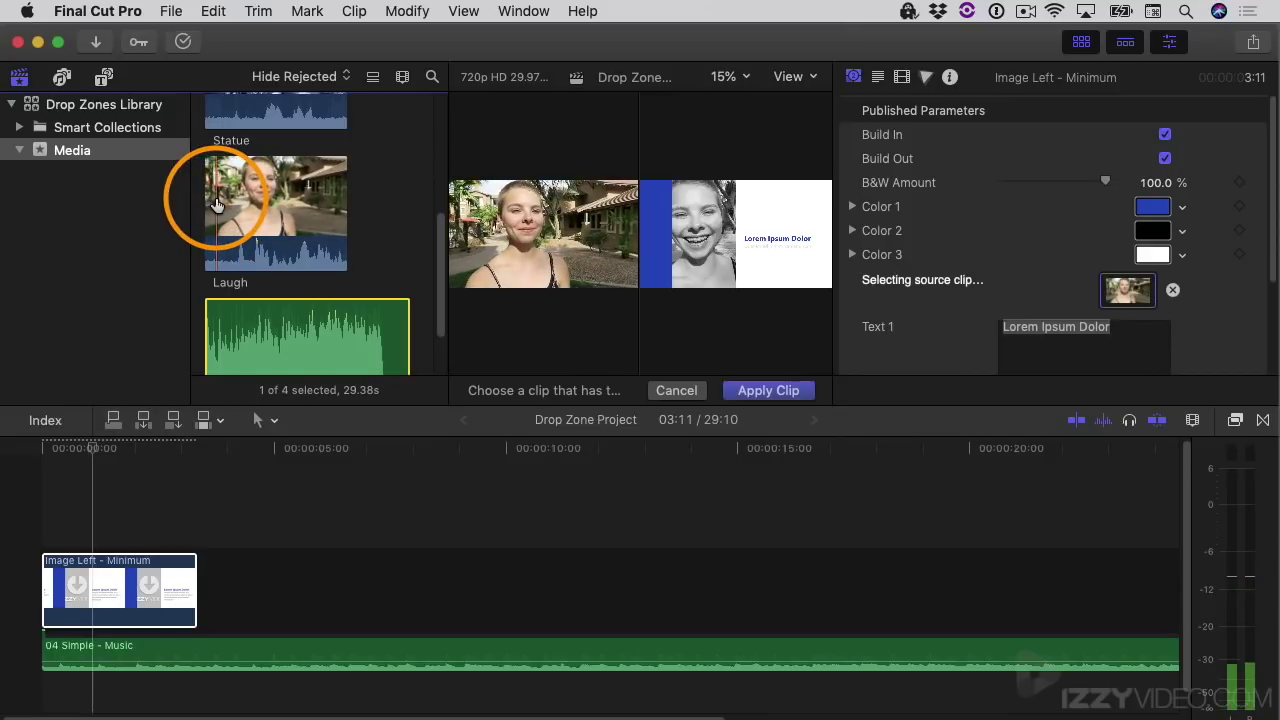
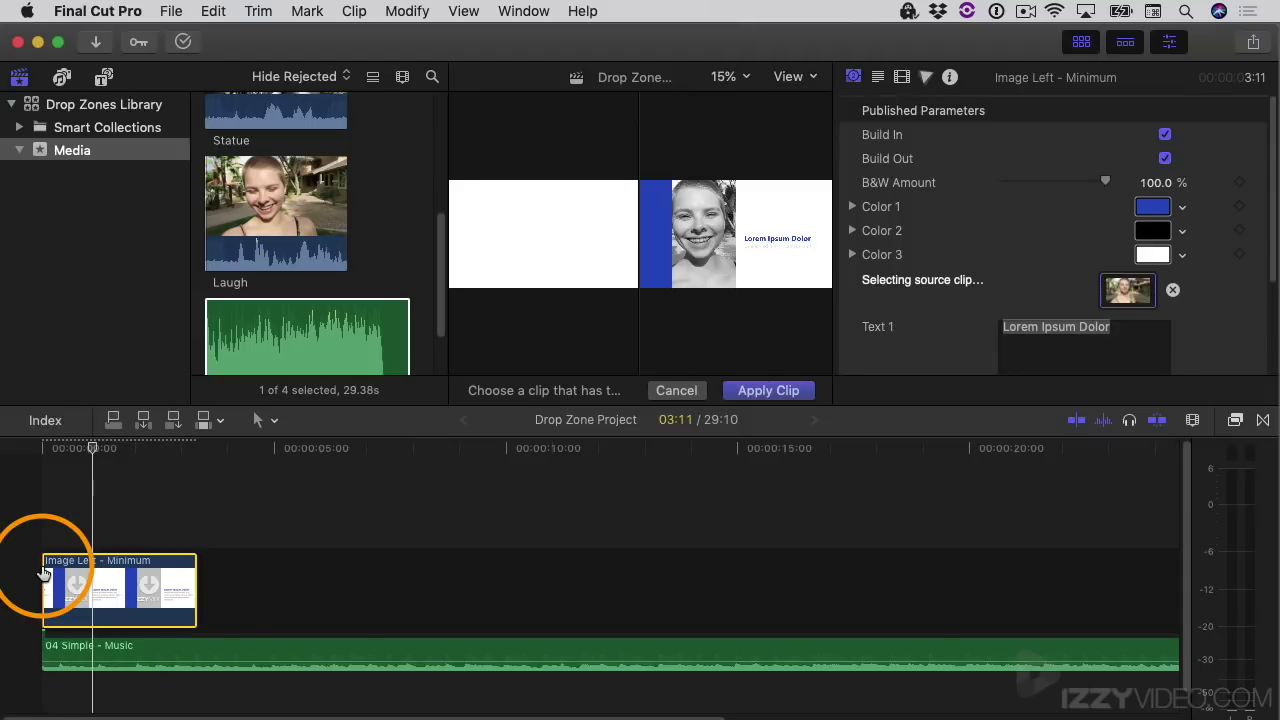
{"action": "left_click", "coordinate": [248, 220]}
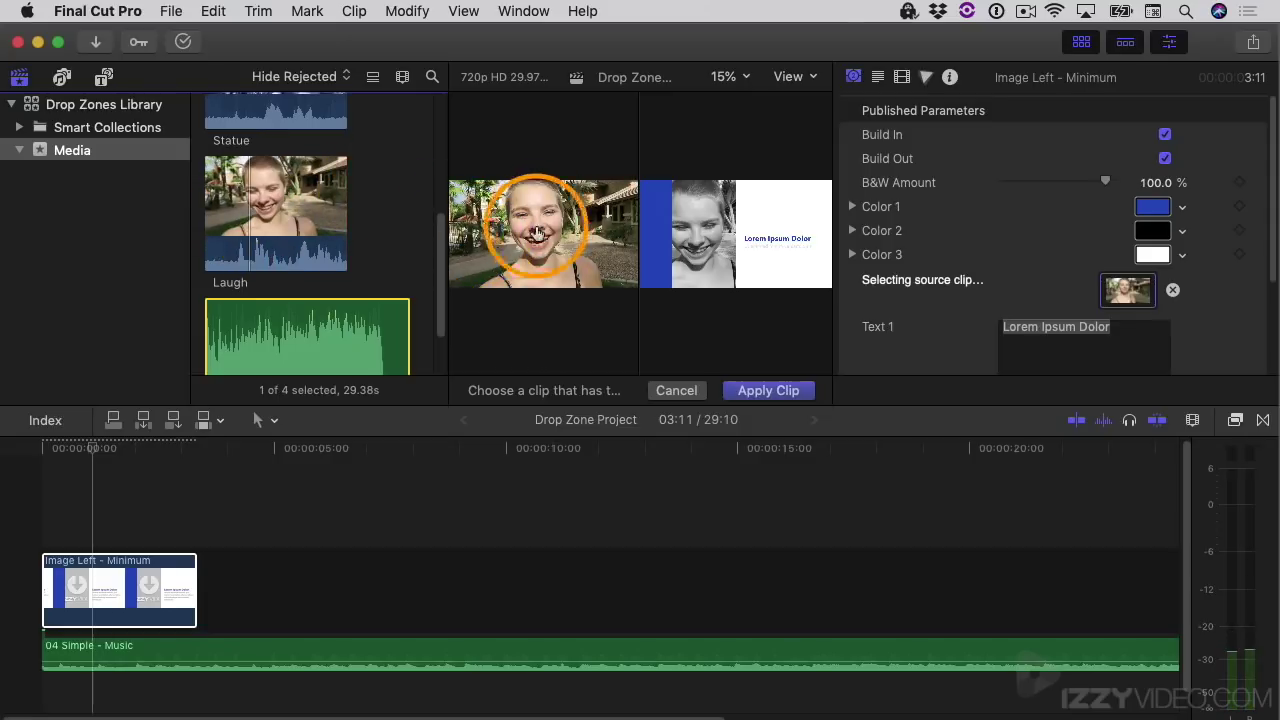
{"action": "left_click_drag", "start_coordinate": [537, 233], "coordinate": [91, 572]}
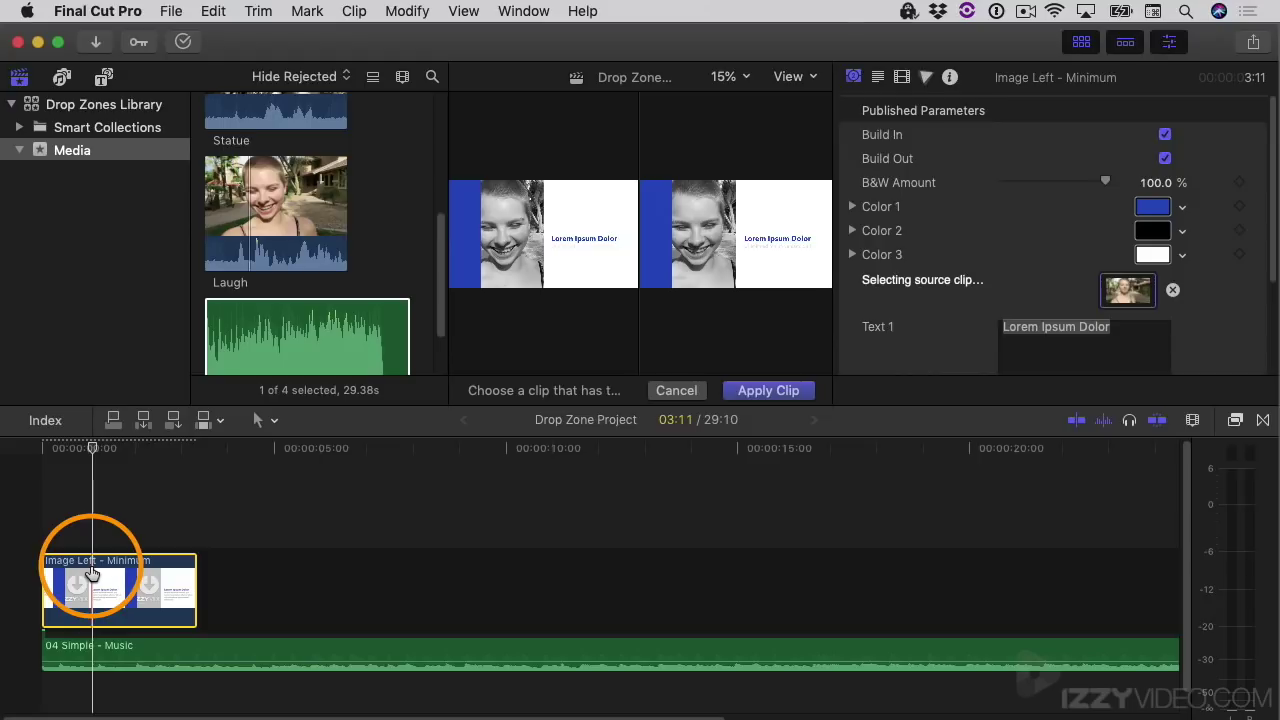
{"action": "left_click_drag", "start_coordinate": [91, 572], "coordinate": [543, 220]}
{"action": "left_click", "coordinate": [771, 388]}
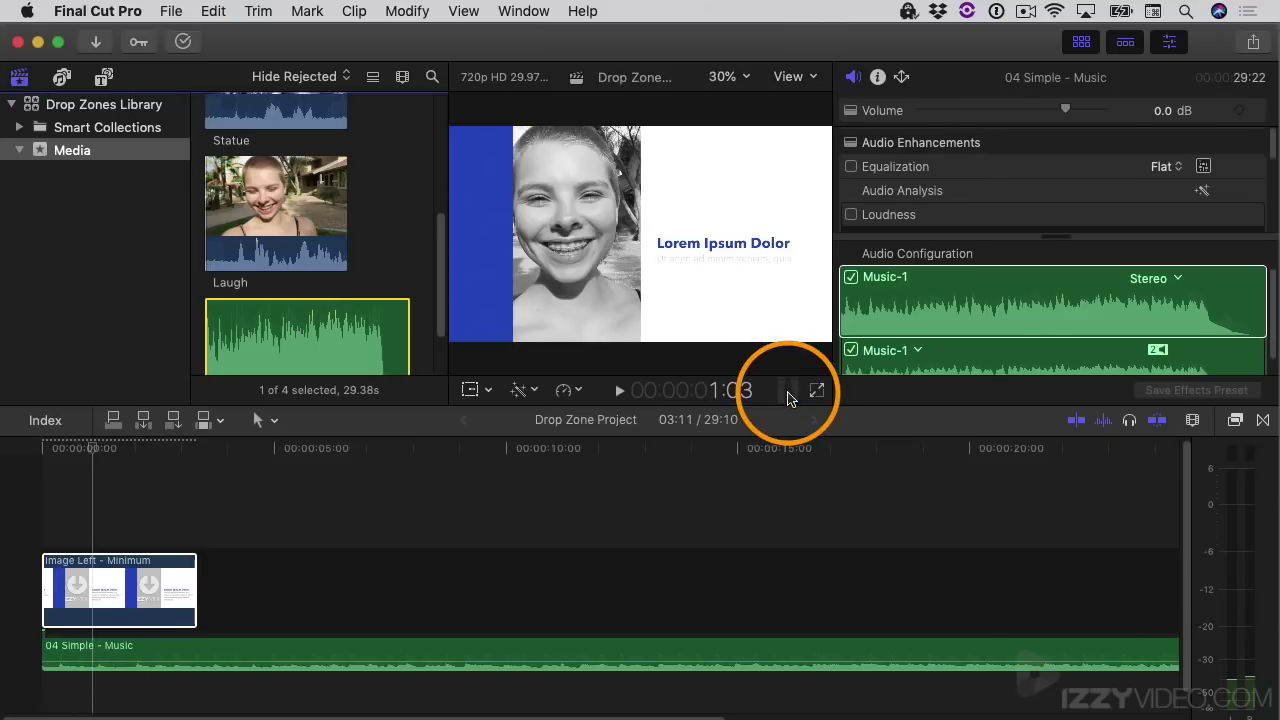
Play the generator clip from the start of the timeline to review the drop zone footage
{"action": "left_click_drag", "start_coordinate": [86, 489], "coordinate": [43, 461]}
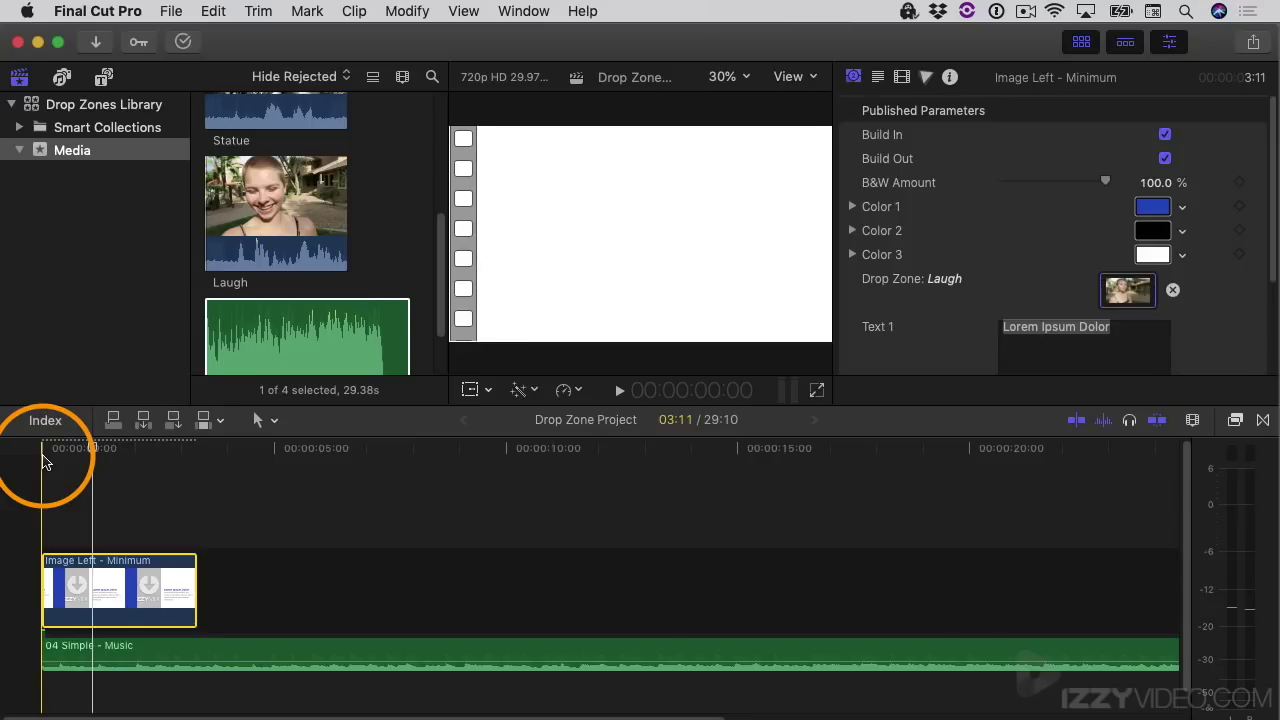
{"action": "key", "text": "space"}
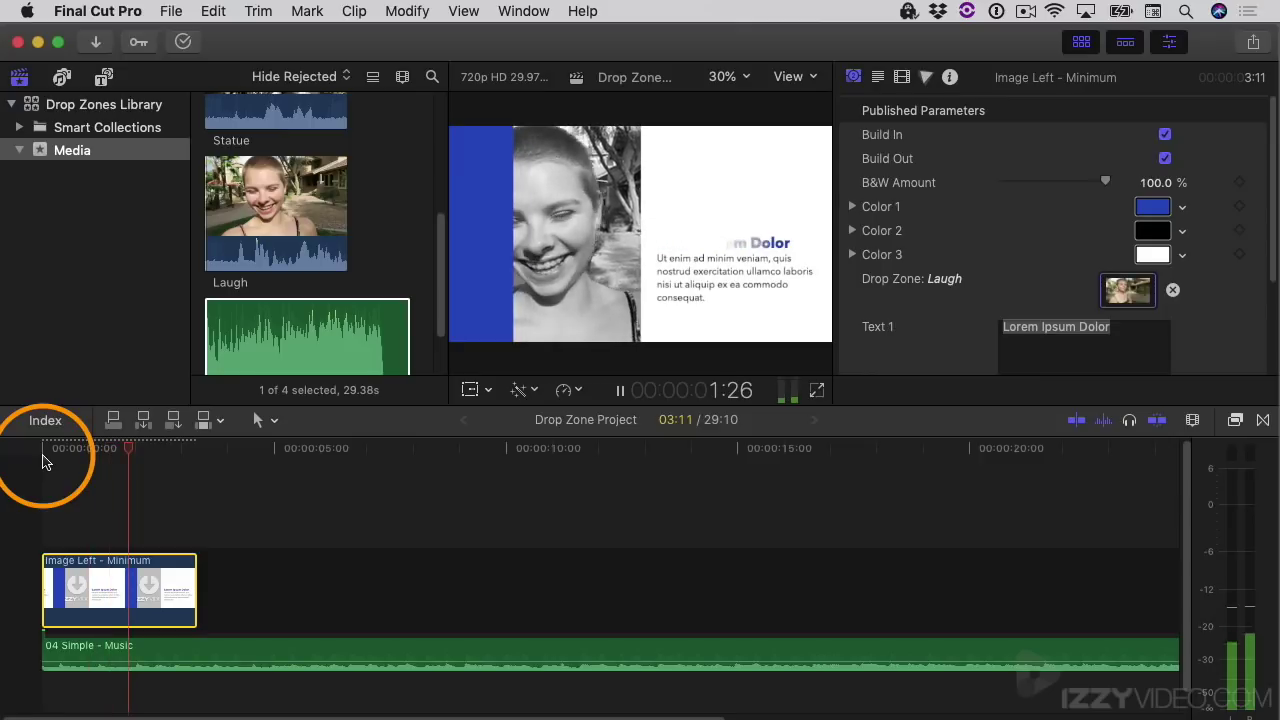
{"action": "key", "text": "space"}
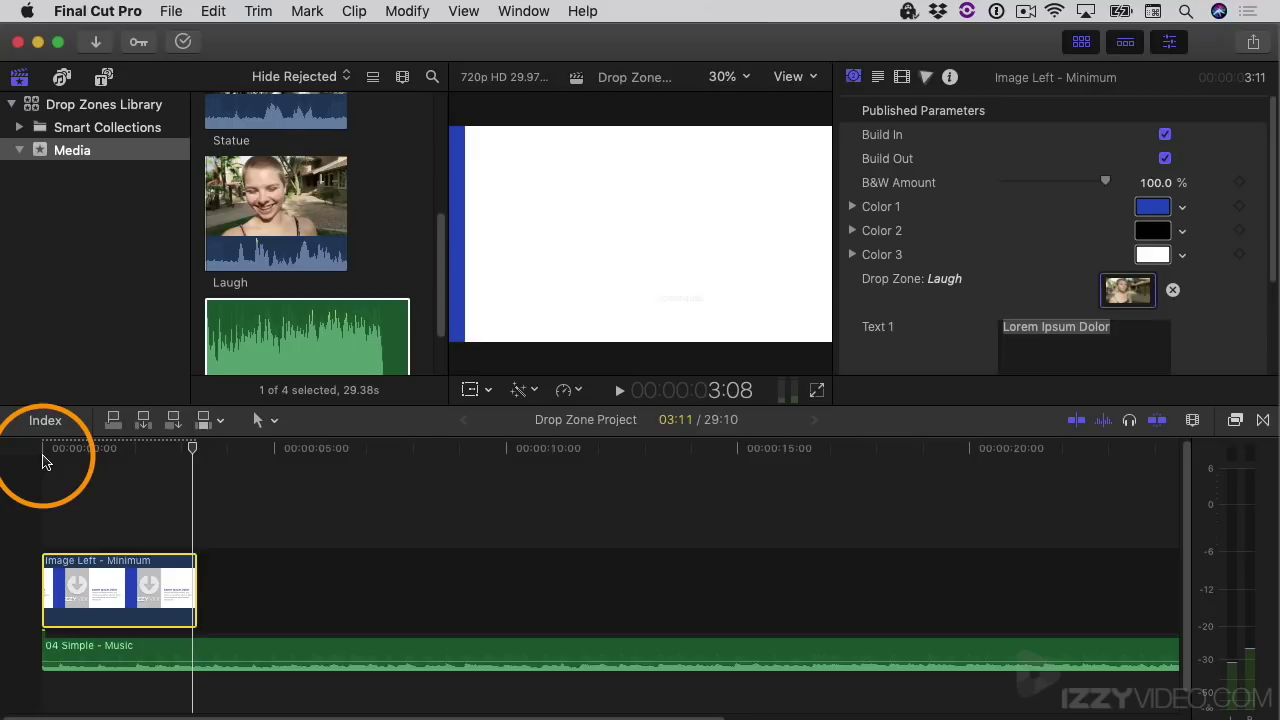
Park the playhead at 1:00 over the generator and clear the Laugh clip from its drop zone
{"action": "left_click_drag", "start_coordinate": [42, 460], "coordinate": [89, 451]}
{"action": "left_click", "coordinate": [95, 588]}
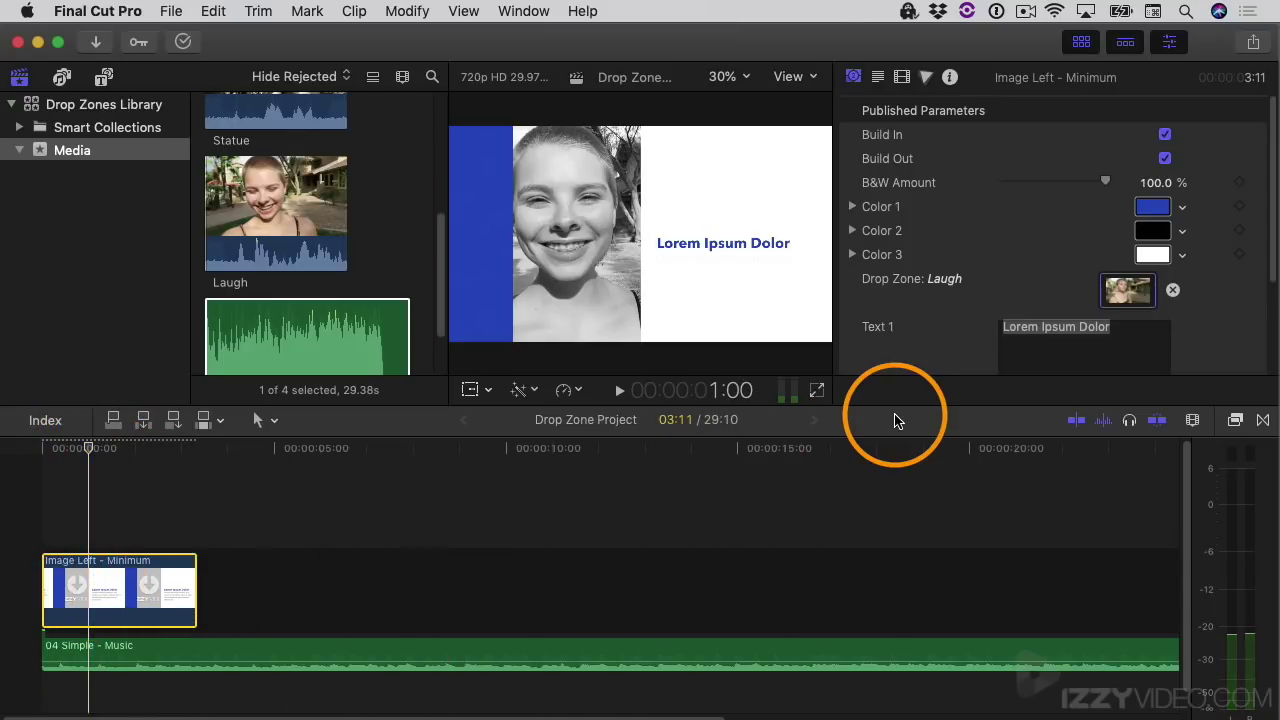
{"action": "left_click", "coordinate": [1174, 290]}
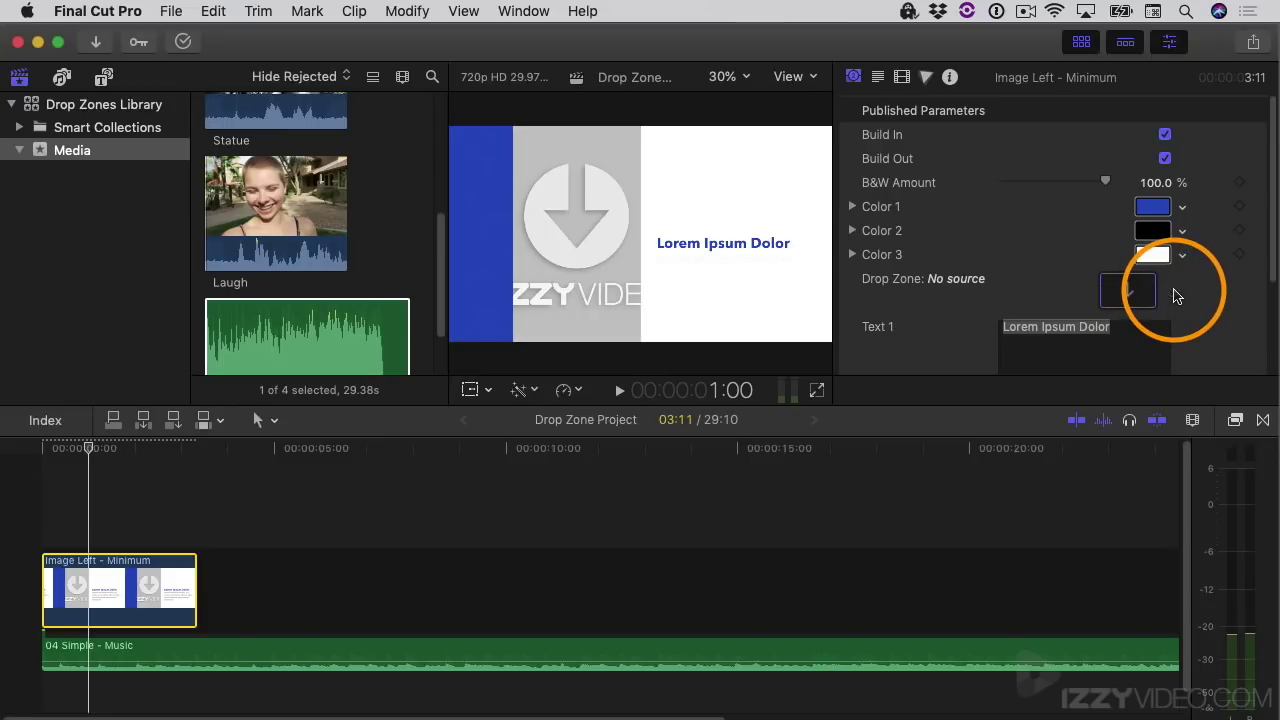
Fill the generator's drop zone with the Statue clip from its first frame, and play the generator from the timeline start
{"action": "left_click", "coordinate": [1138, 293]}
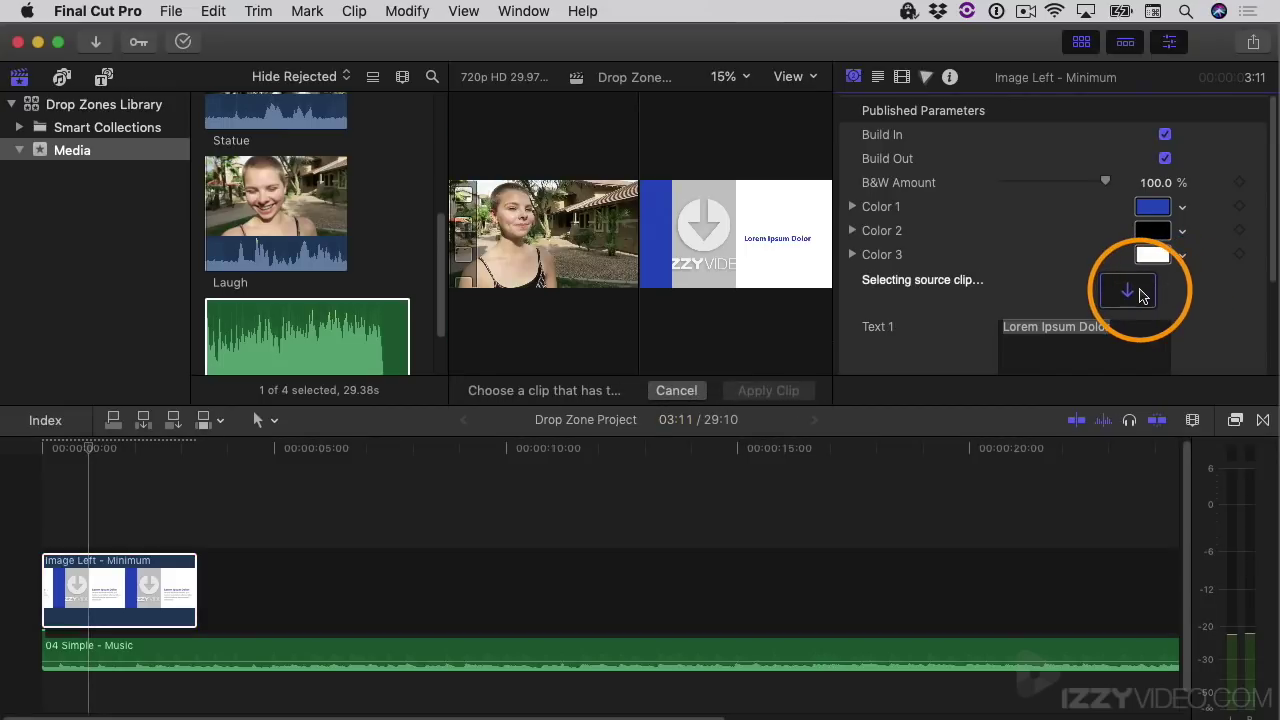
{"action": "left_click_drag", "start_coordinate": [442, 251], "coordinate": [437, 194]}
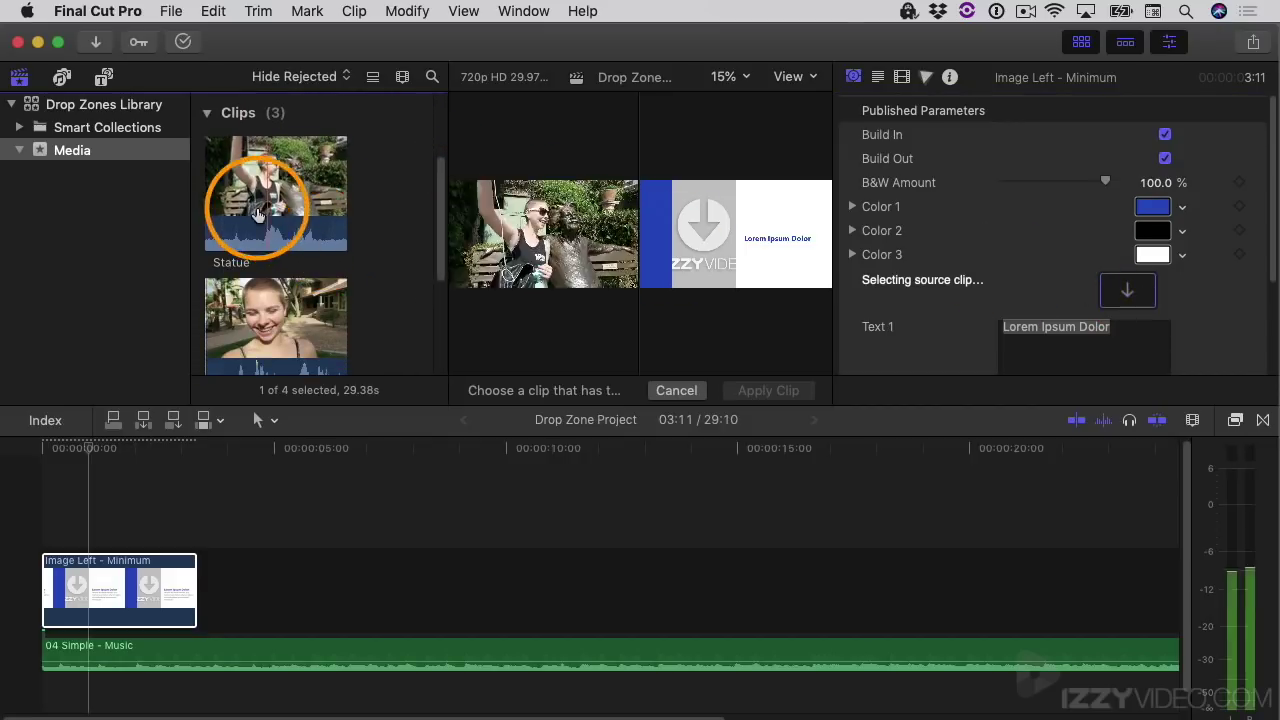
{"action": "left_click", "coordinate": [203, 216]}
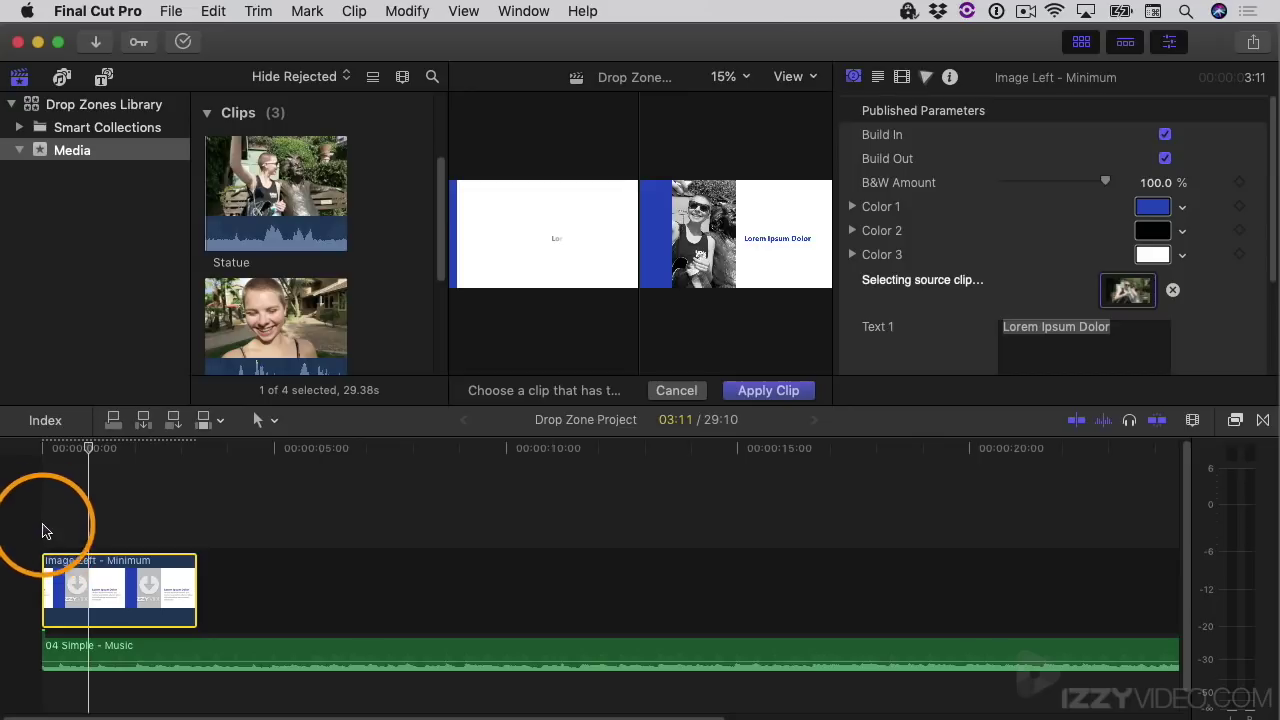
{"action": "left_click", "coordinate": [82, 540]}
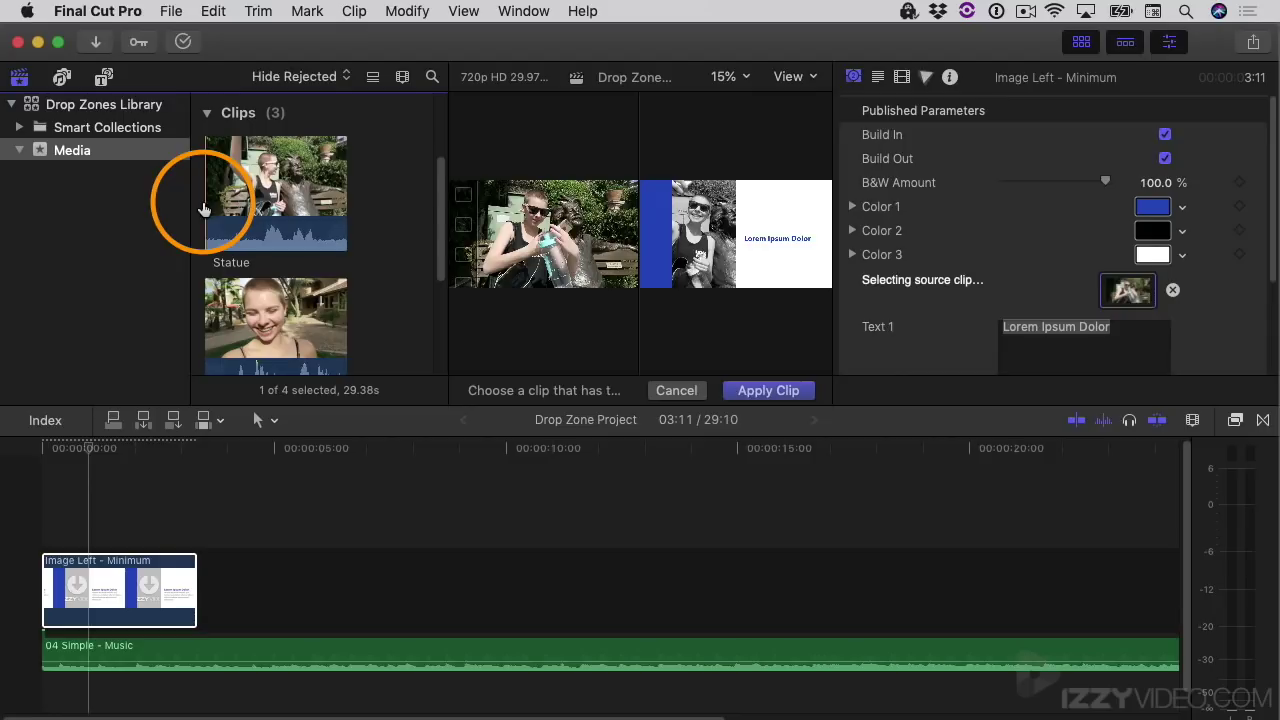
{"action": "left_click", "coordinate": [760, 390]}
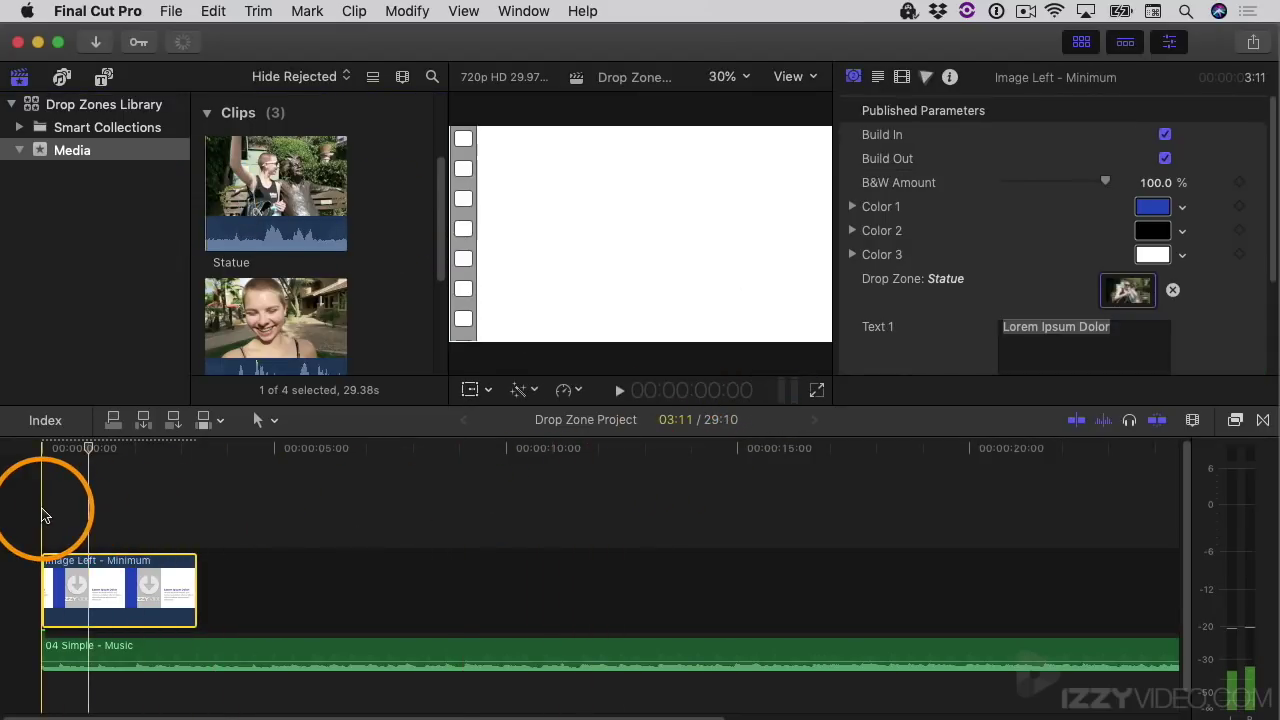
{"action": "key", "text": "space"}
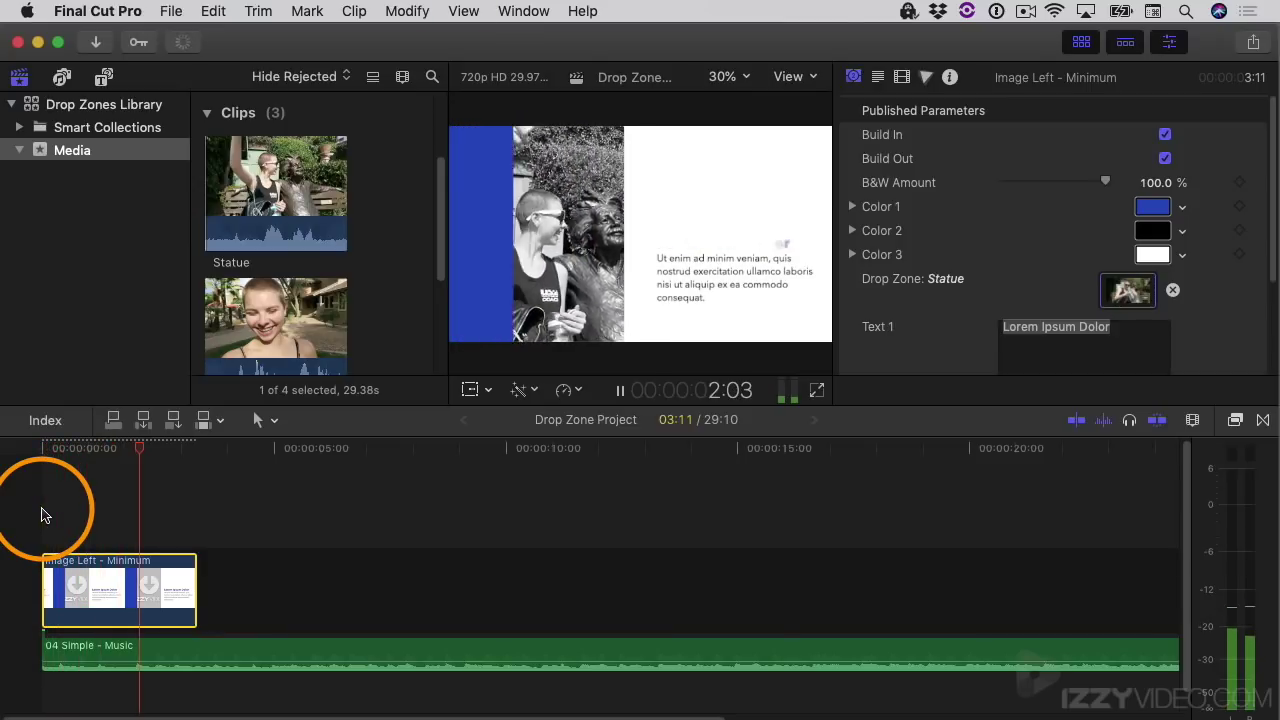
{"action": "key", "text": "space"}
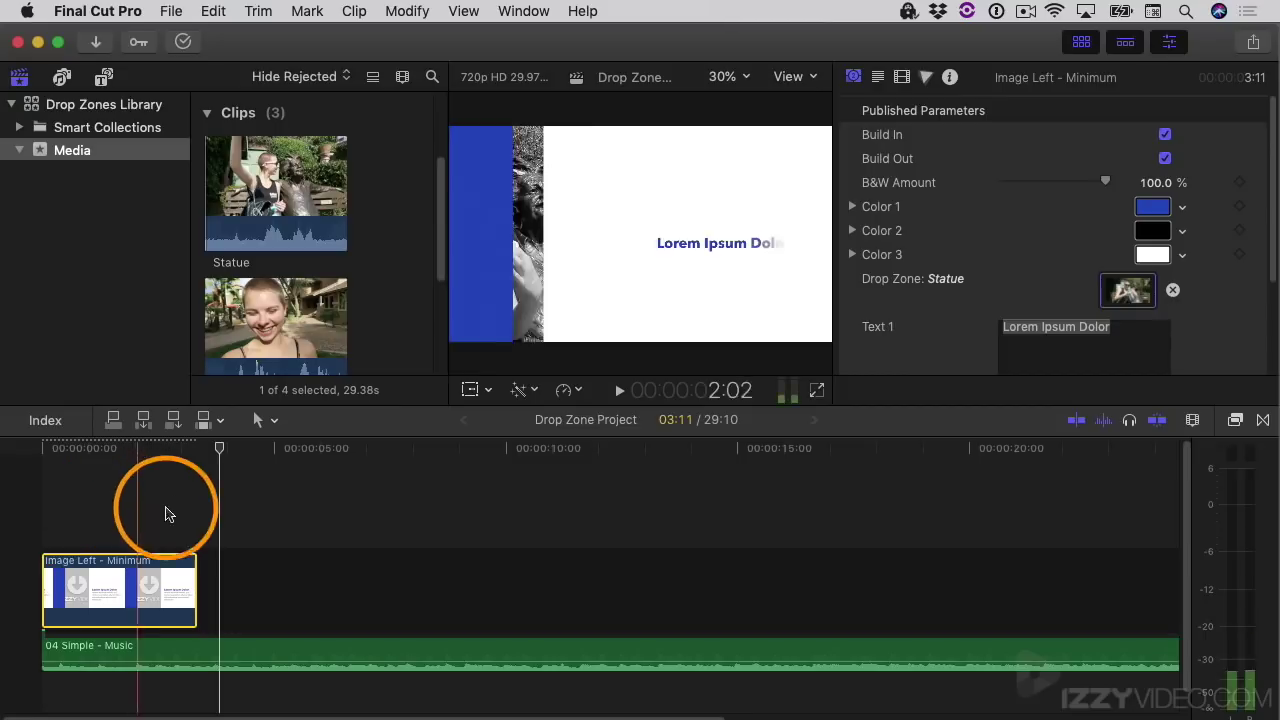
Lengthen the generator clip to 9:00 and park the playhead at 1:03
{"action": "left_click_drag", "start_coordinate": [196, 575], "coordinate": [443, 565]}
{"action": "left_click_drag", "start_coordinate": [235, 445], "coordinate": [93, 462]}
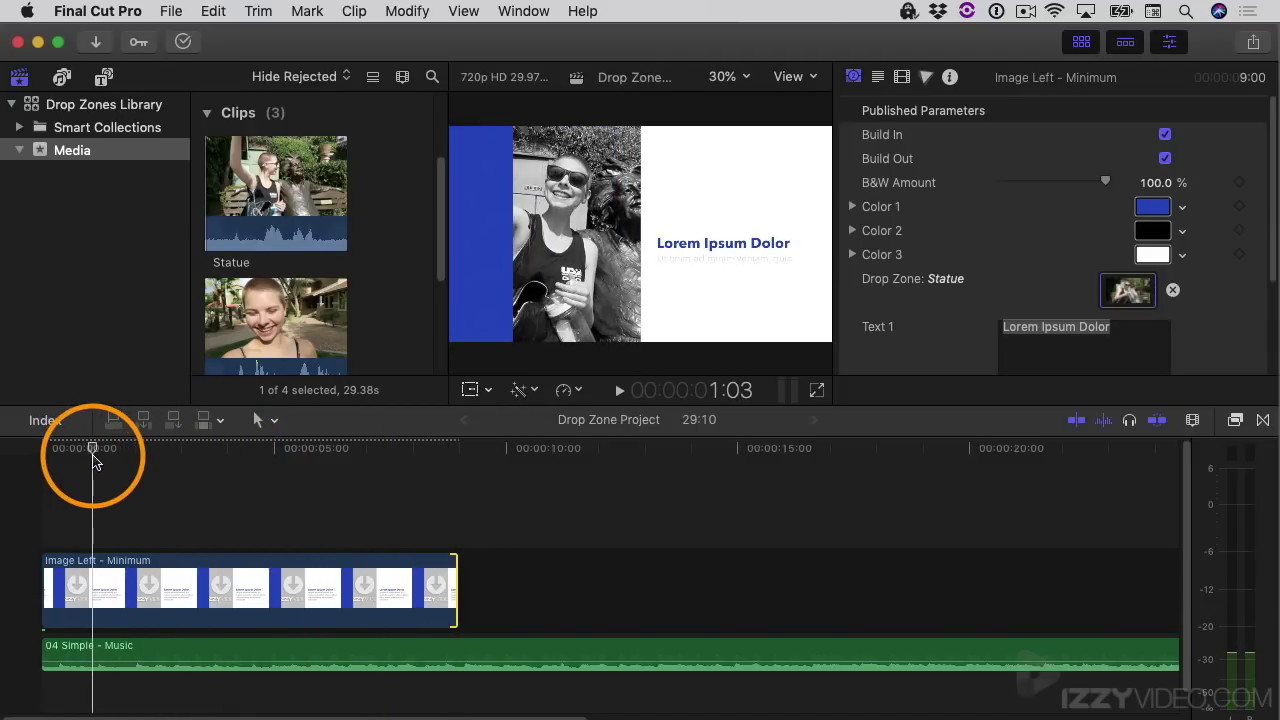
Replace the drop zone's Statue source with the Laugh clip, starting from its first frame, and apply it
{"action": "left_click", "coordinate": [1172, 290]}
{"action": "left_click", "coordinate": [1128, 291]}
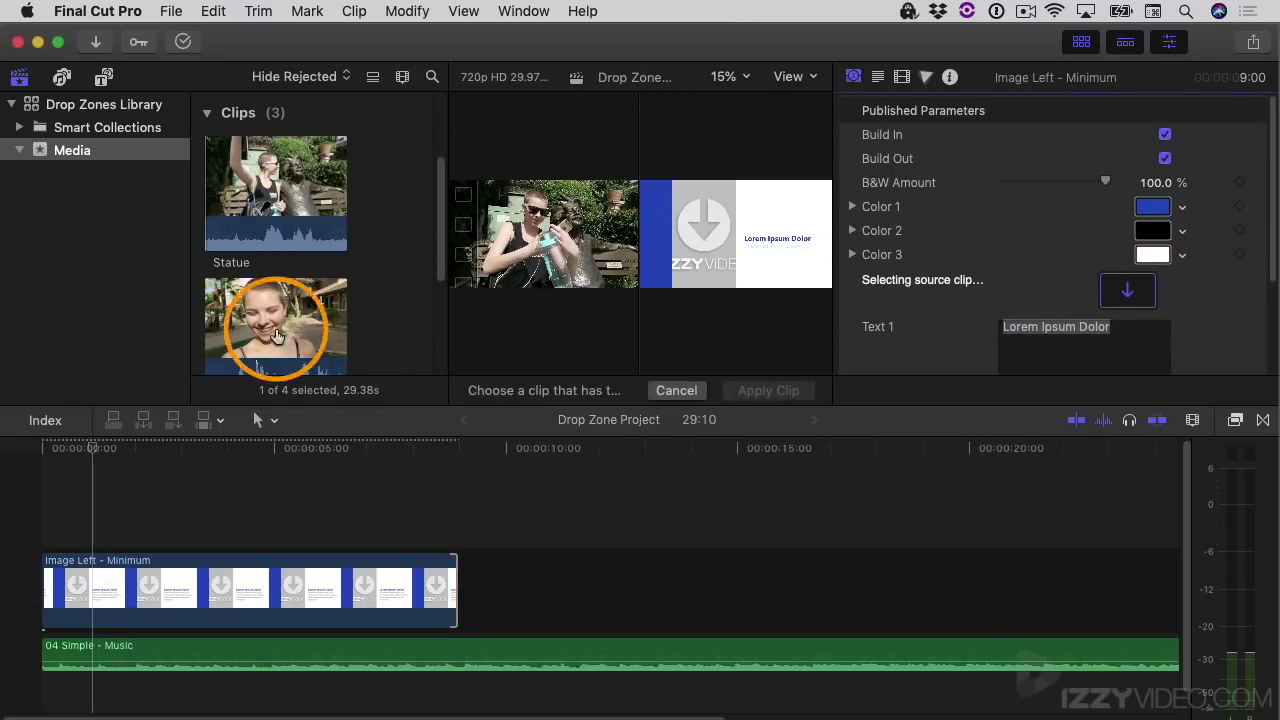
{"action": "left_click", "coordinate": [204, 337]}
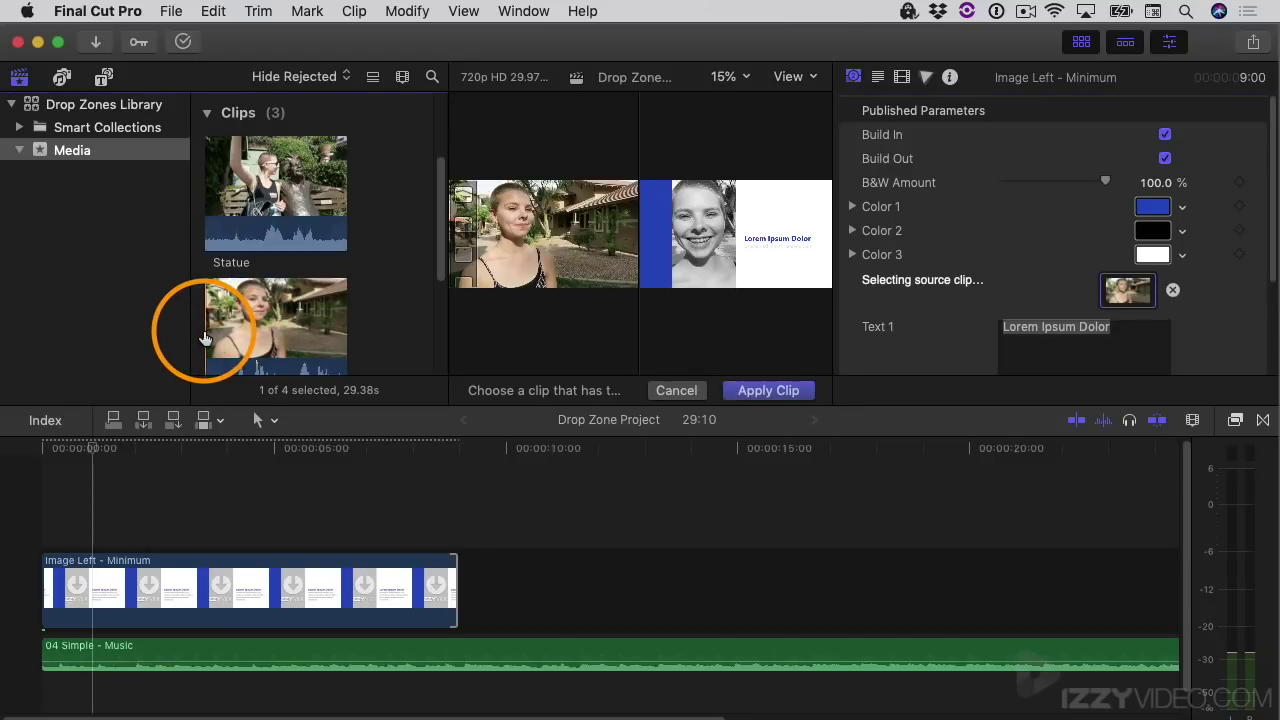
{"action": "left_click", "coordinate": [755, 390]}
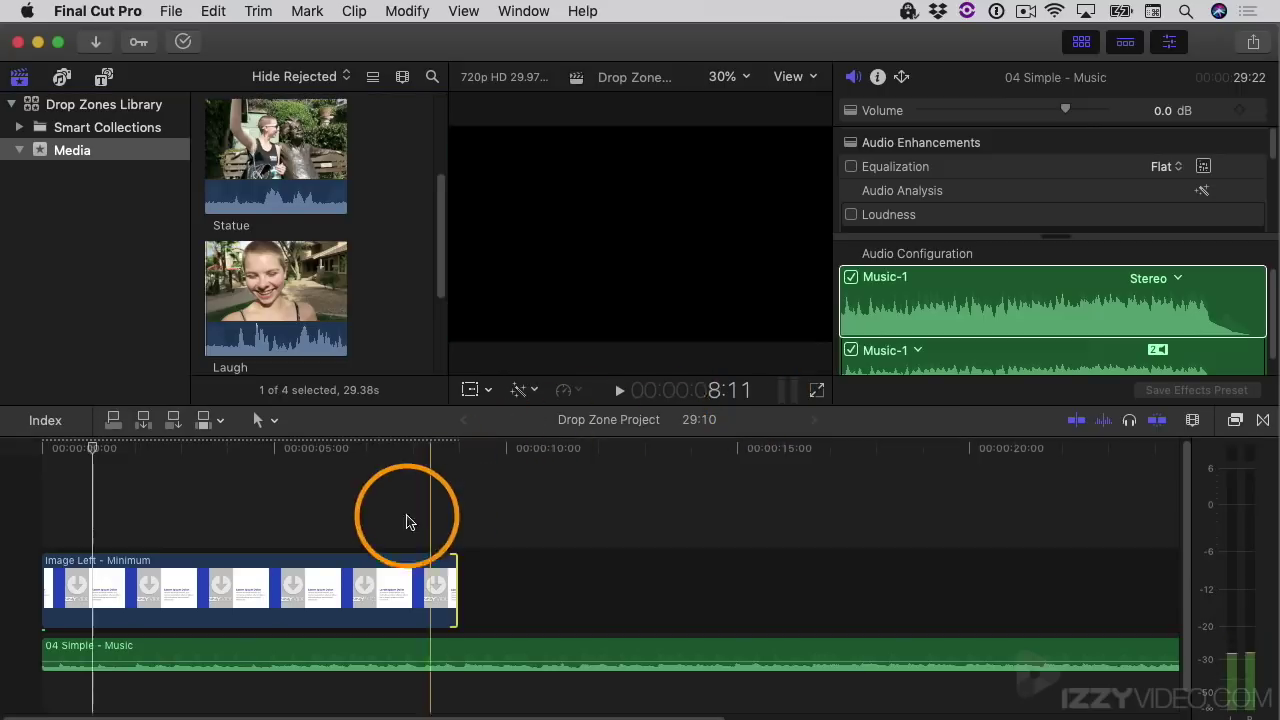
Select the generator clip and play it from the timeline start to review the Laugh footage, stopping at 7:17
{"action": "left_click", "coordinate": [260, 570]}
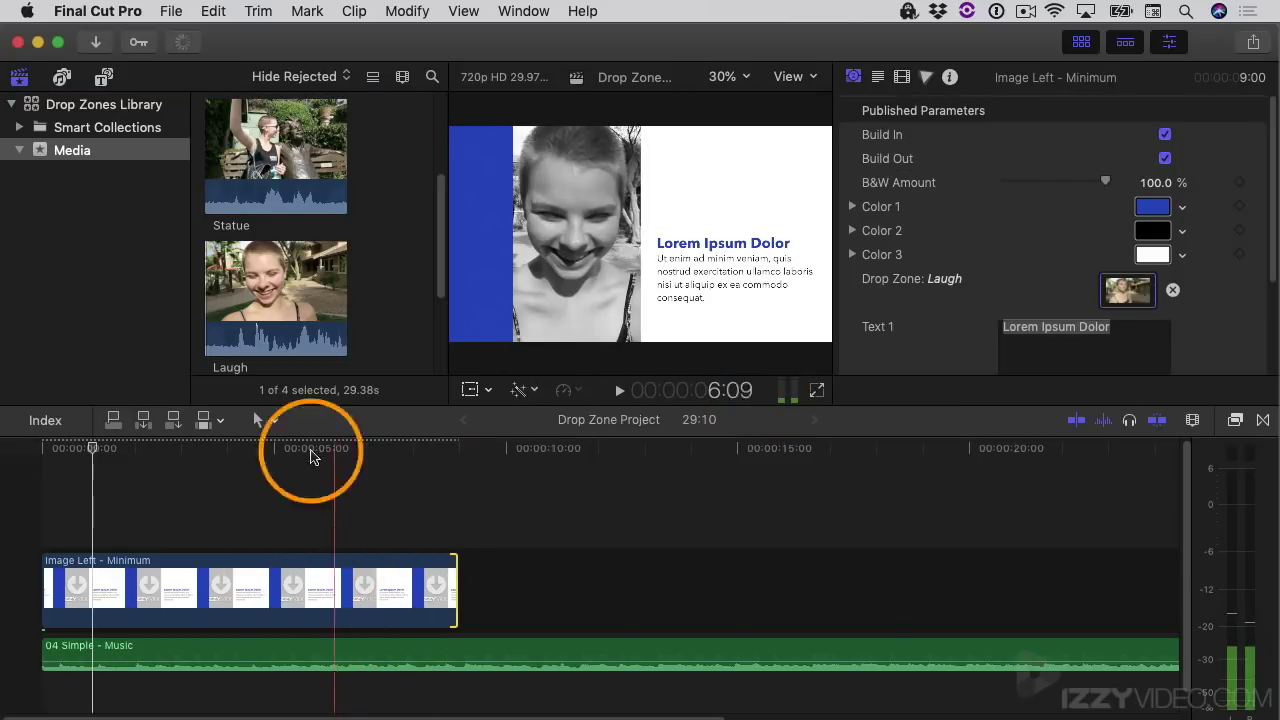
{"action": "left_click", "coordinate": [285, 318]}
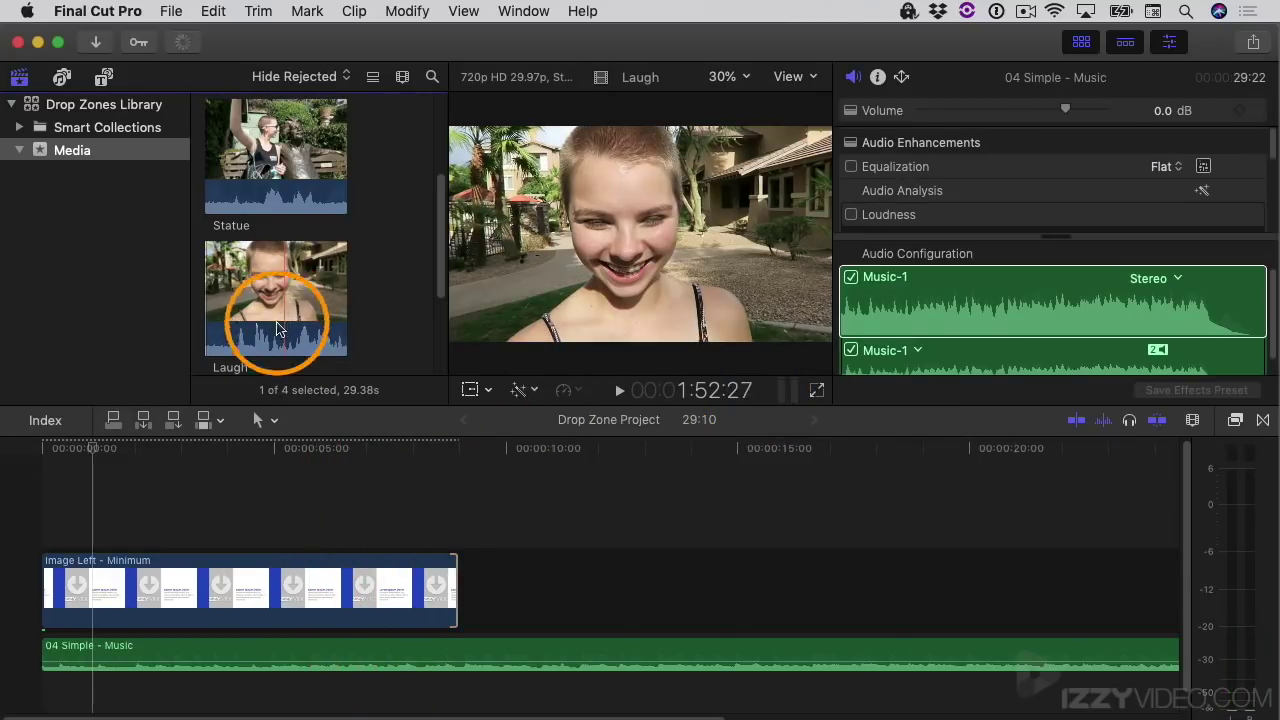
{"action": "left_click", "coordinate": [163, 494]}
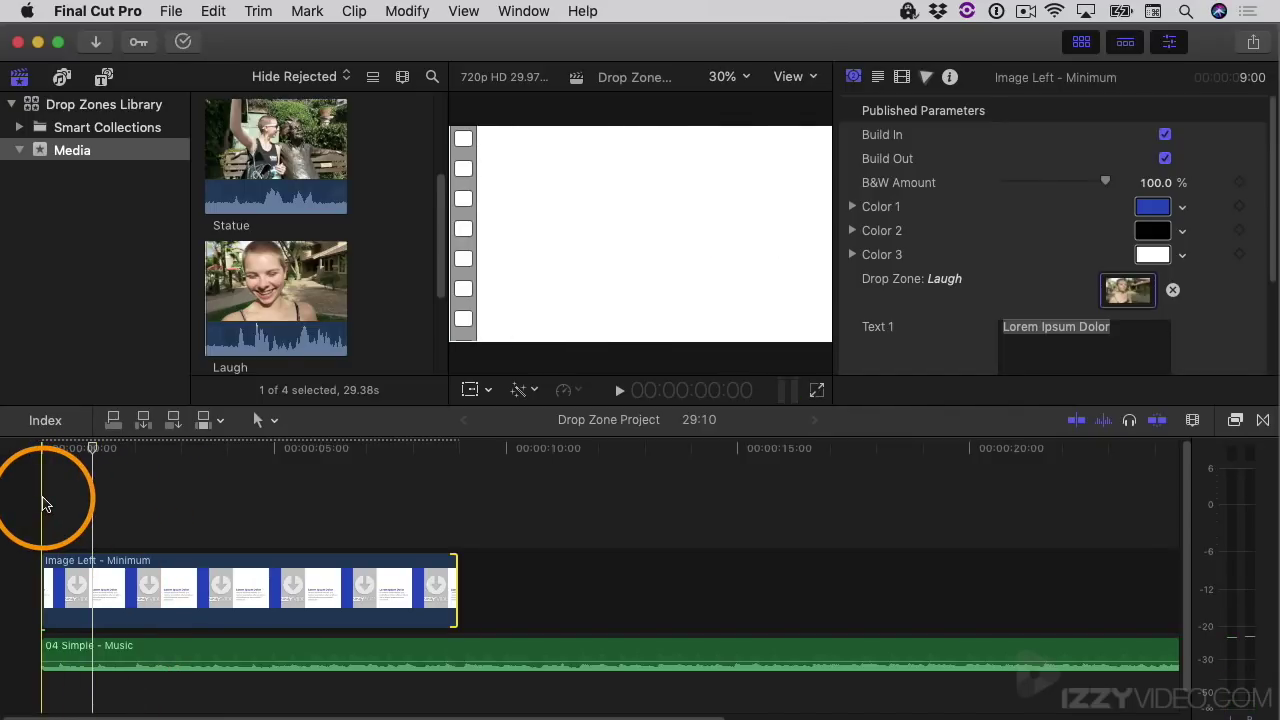
{"action": "key", "text": "space"}
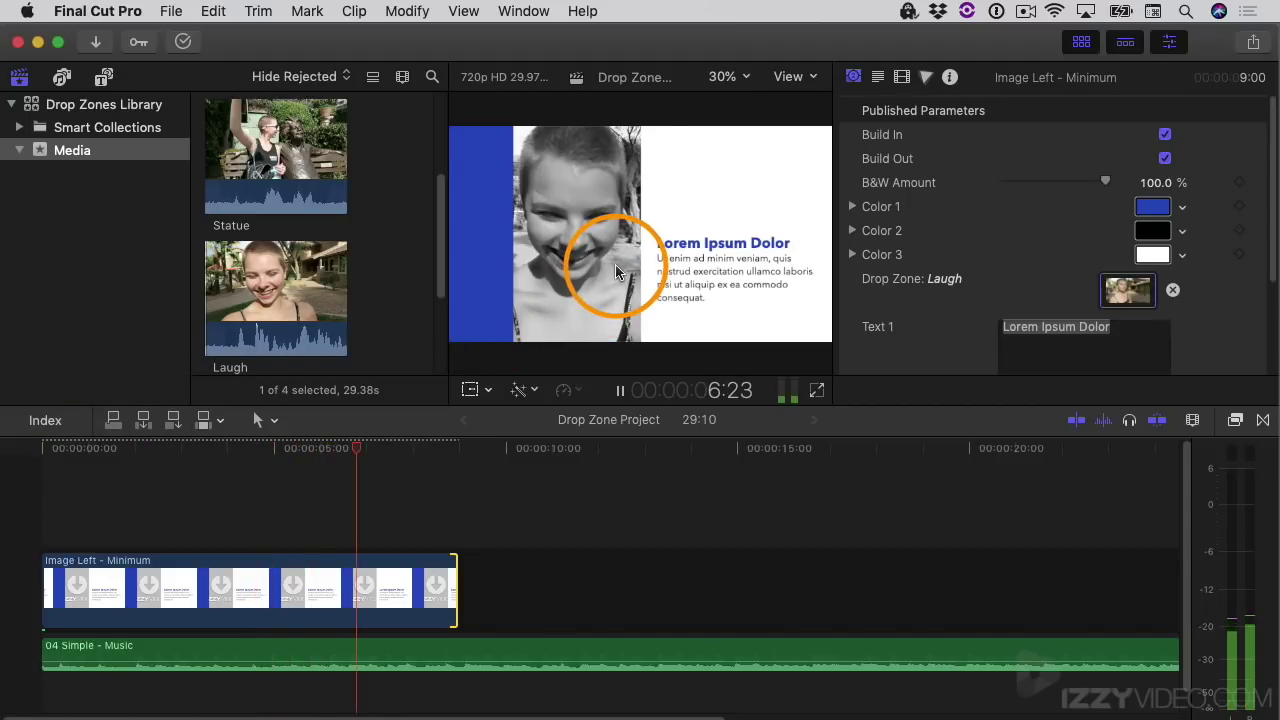
{"action": "key", "text": "space"}
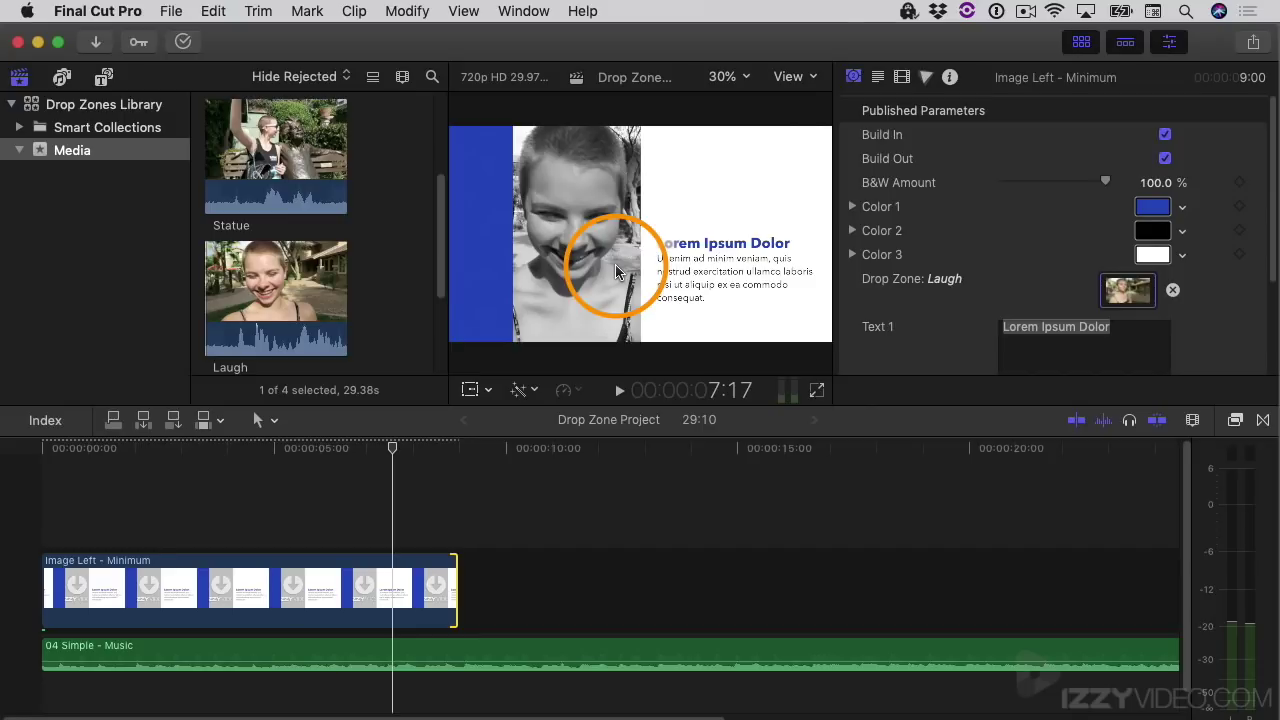
Try shortening the generator clip to 2:15 and undo the trim
{"action": "left_click_drag", "start_coordinate": [458, 590], "coordinate": [145, 600]}
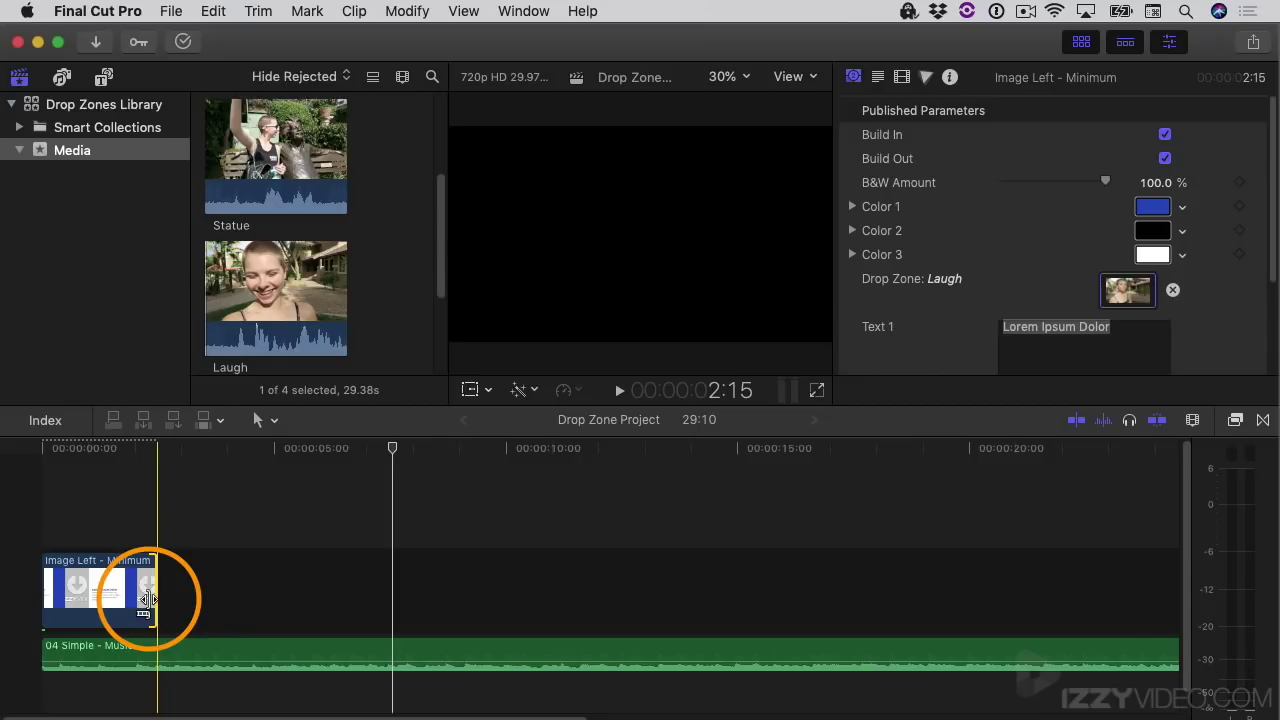
{"action": "key", "text": "super+z"}
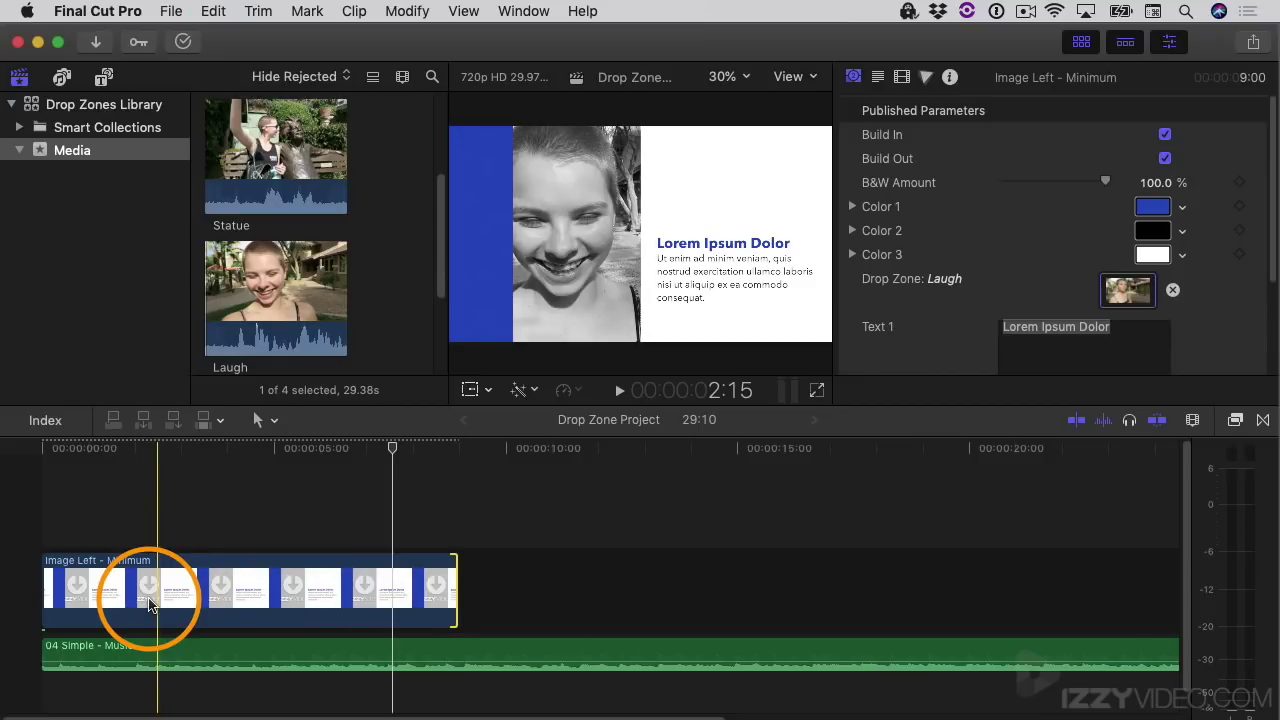
Select the generator clip and clear the Laugh source from its drop zone
{"action": "left_click", "coordinate": [148, 604]}
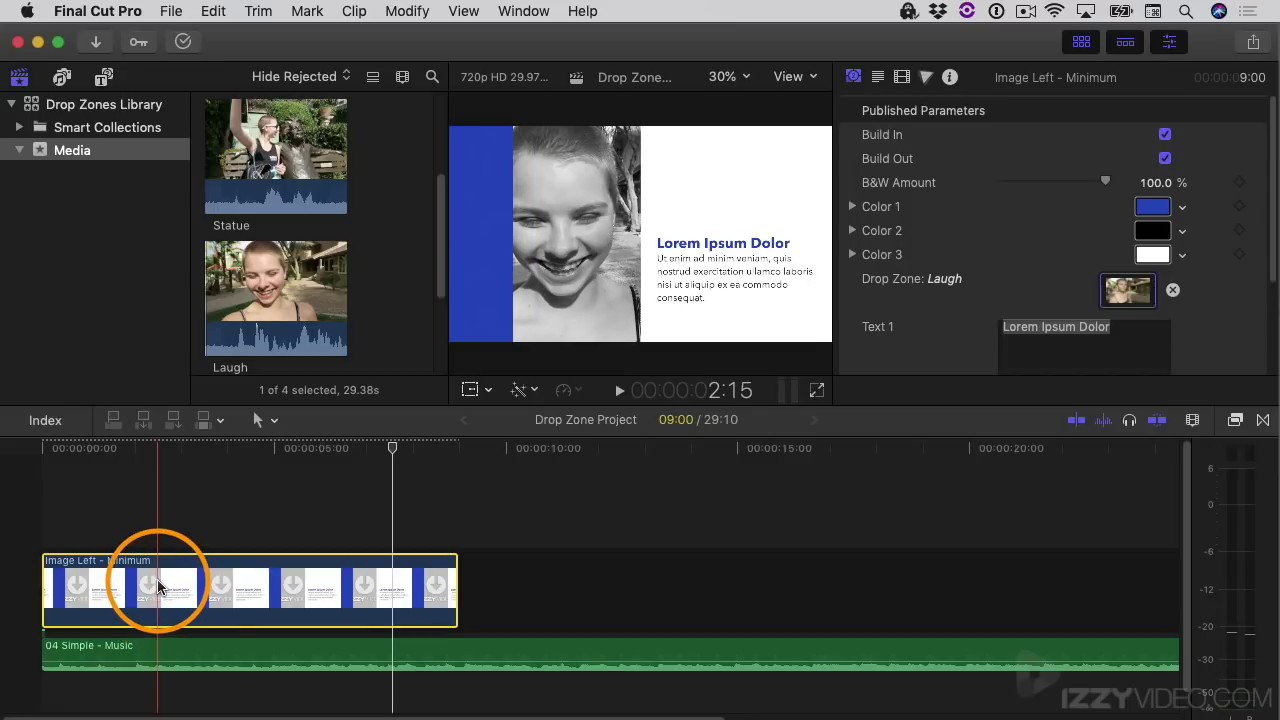
{"action": "left_click", "coordinate": [1173, 290]}
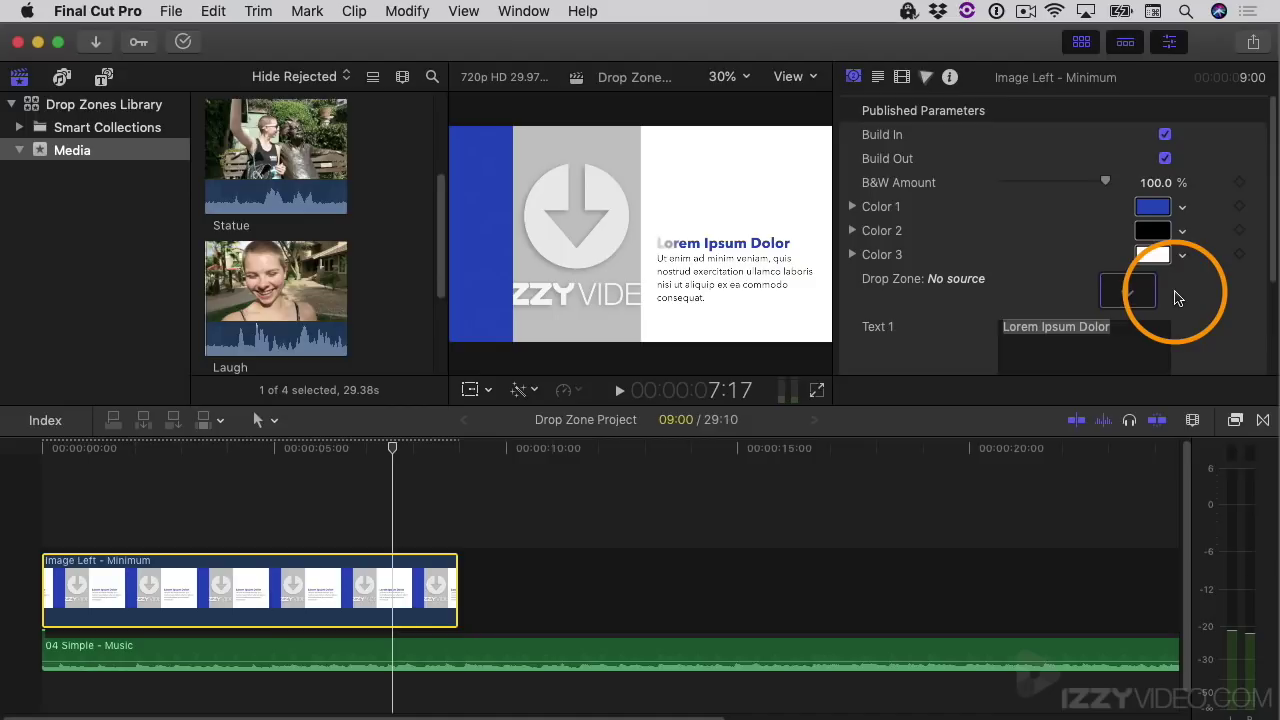
Connect the Laugh clip above the generator at the timeline start and make it a compound clip named "cc laugh" in the Media event
{"action": "left_click", "coordinate": [285, 297]}
{"action": "left_click_drag", "start_coordinate": [266, 286], "coordinate": [38, 514]}
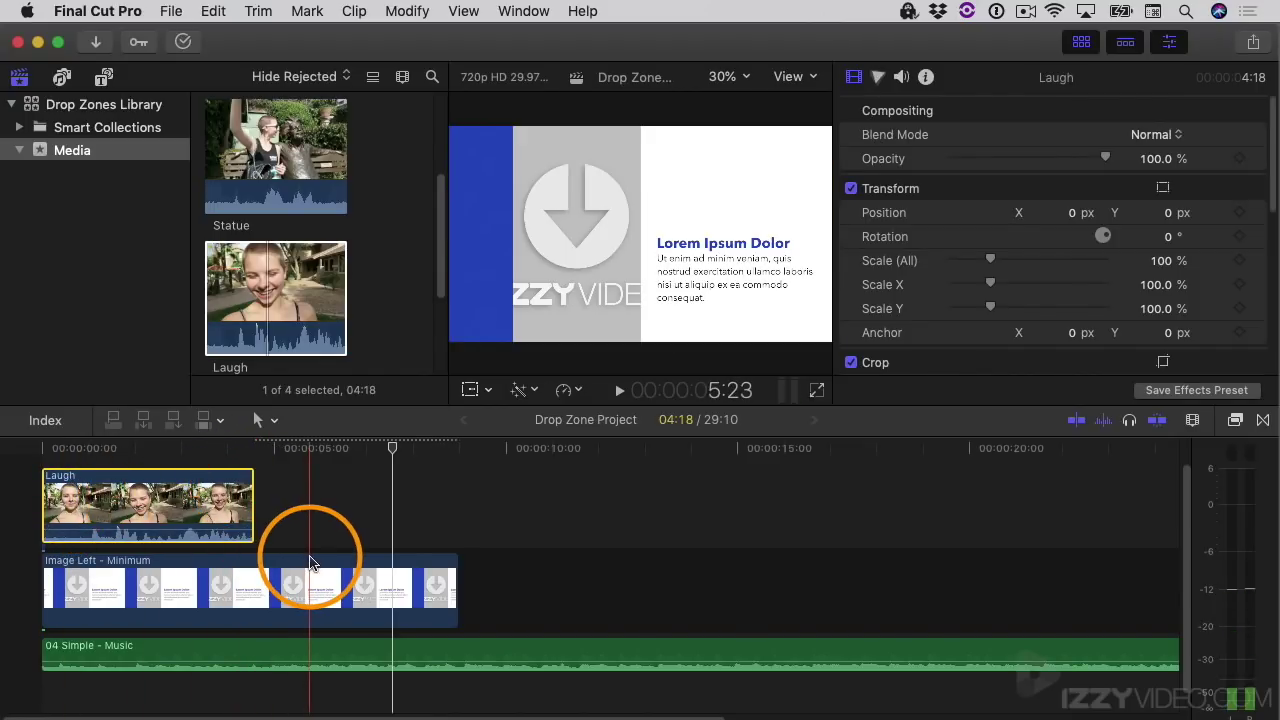
{"action": "right_click", "coordinate": [189, 511]}
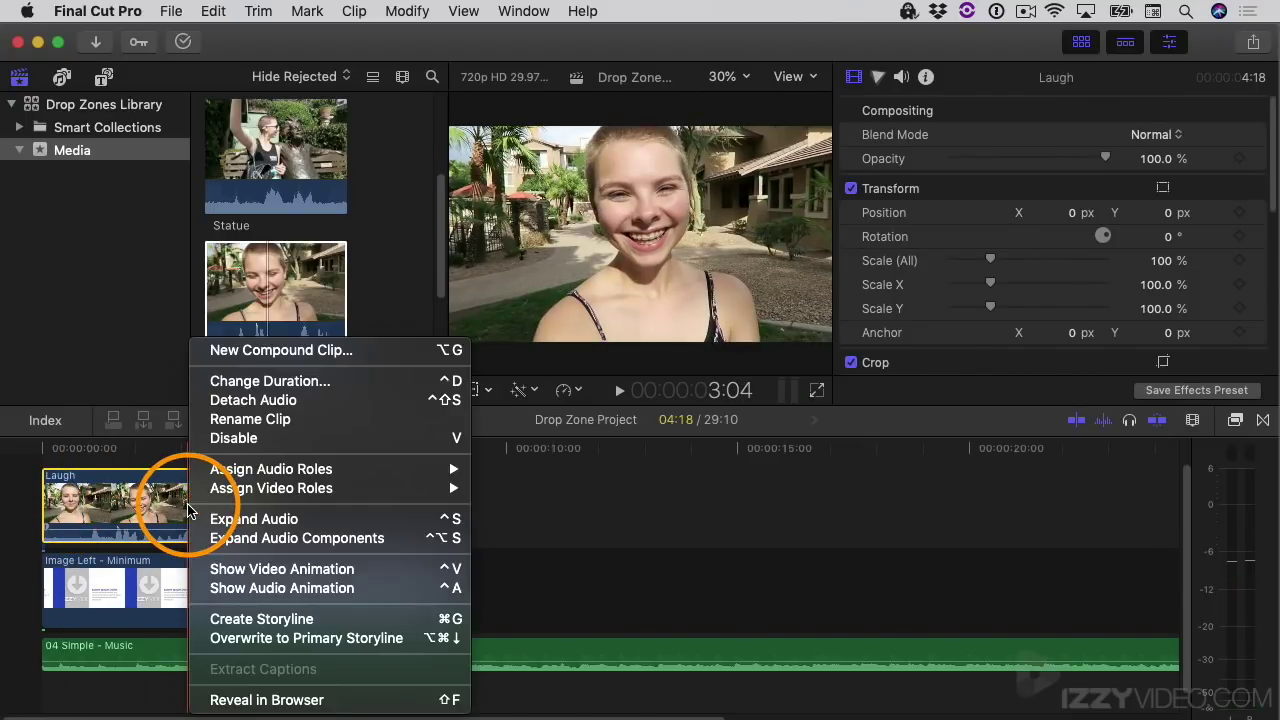
{"action": "left_click", "coordinate": [243, 351]}
{"action": "type", "text": "cc la"}
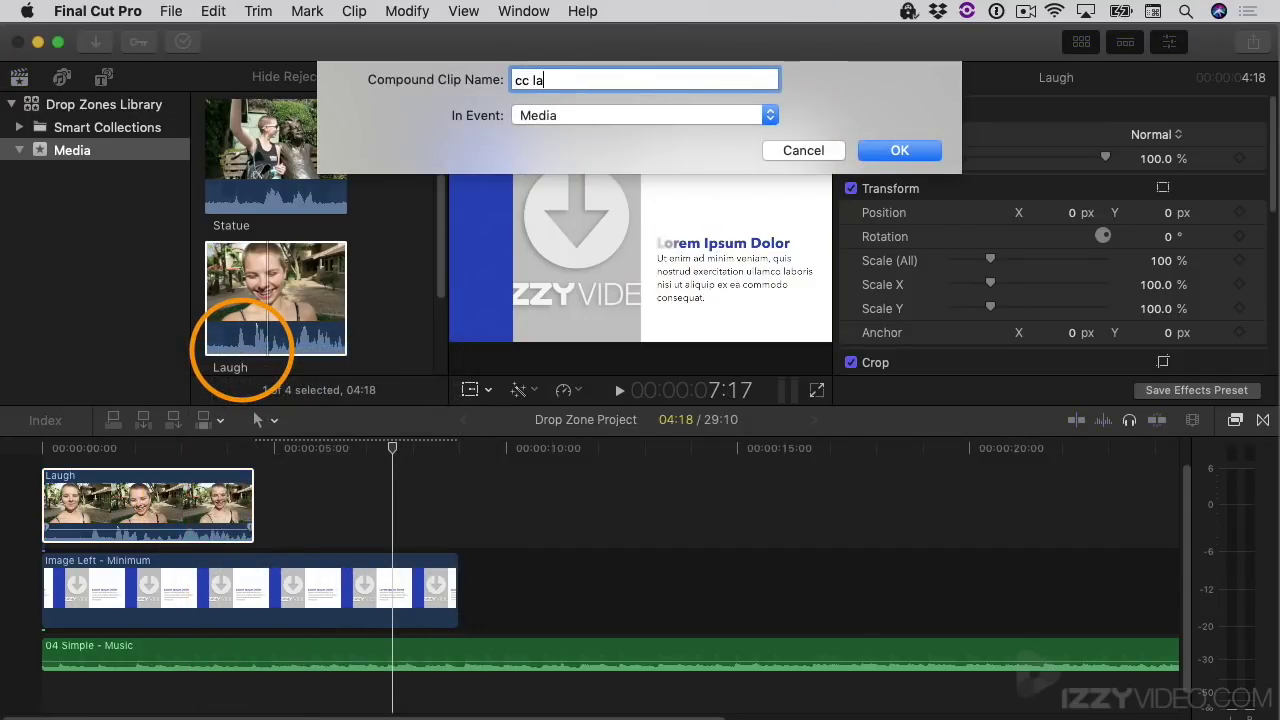
{"action": "type", "text": "ugh"}
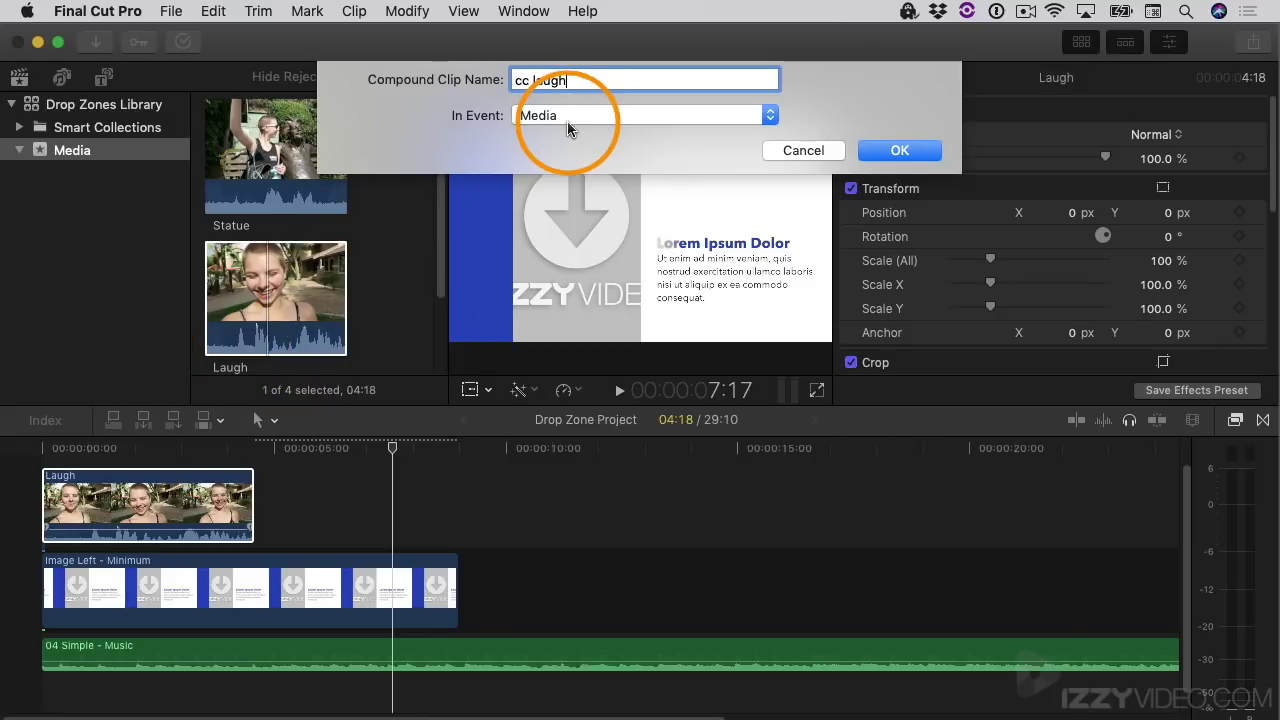
{"action": "left_click", "coordinate": [899, 149]}
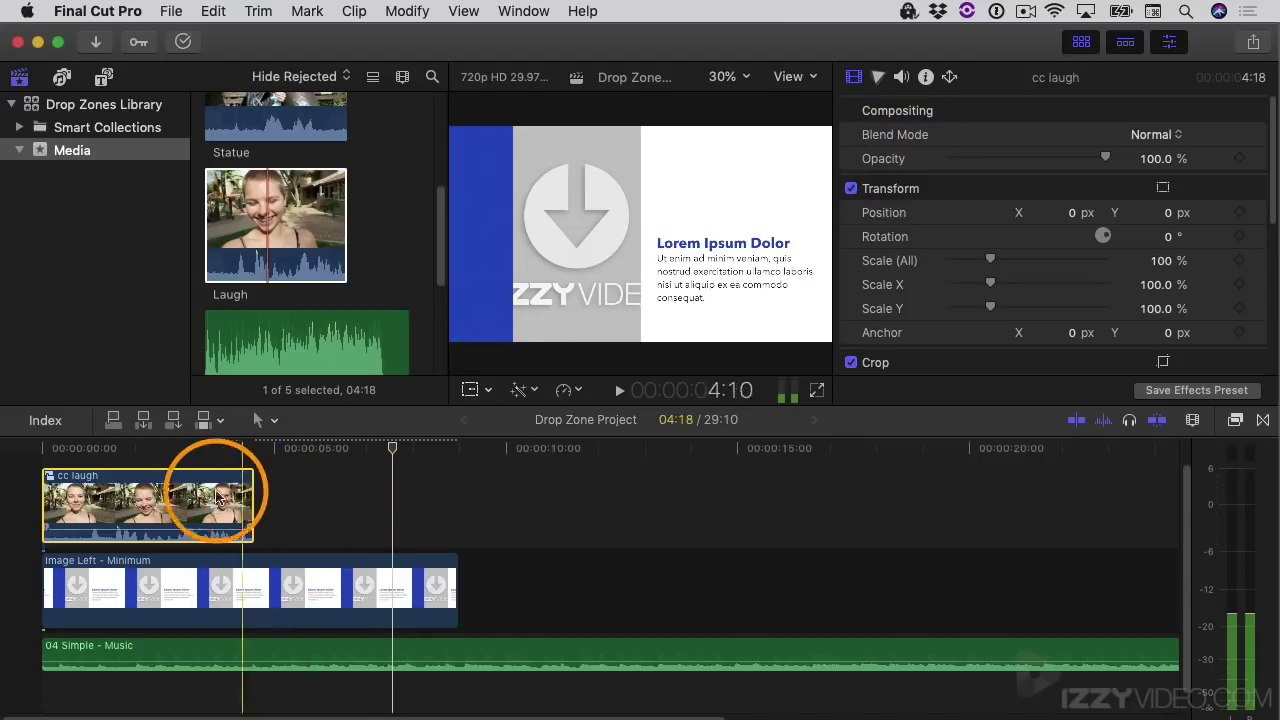
Open the cc laugh compound clip and paste copies of its Laugh clip end to end until it runs 32:06
{"action": "double_click", "coordinate": [113, 487]}
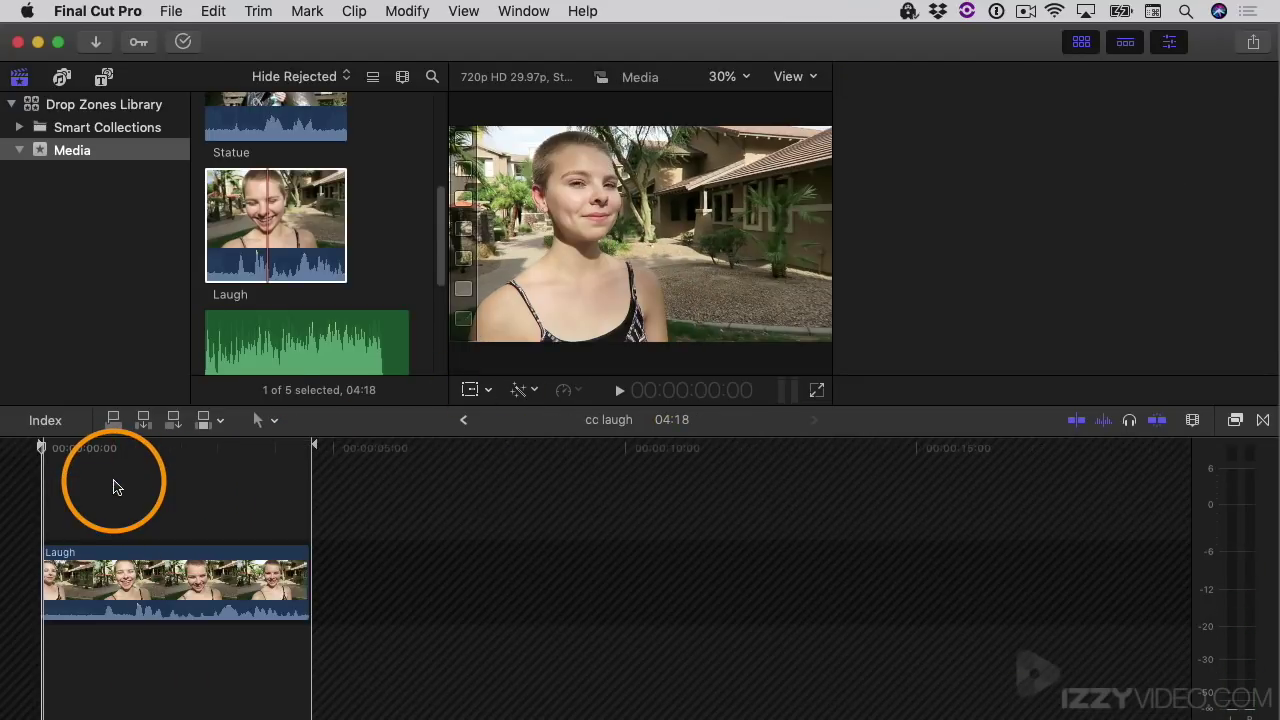
{"action": "left_click", "coordinate": [166, 588]}
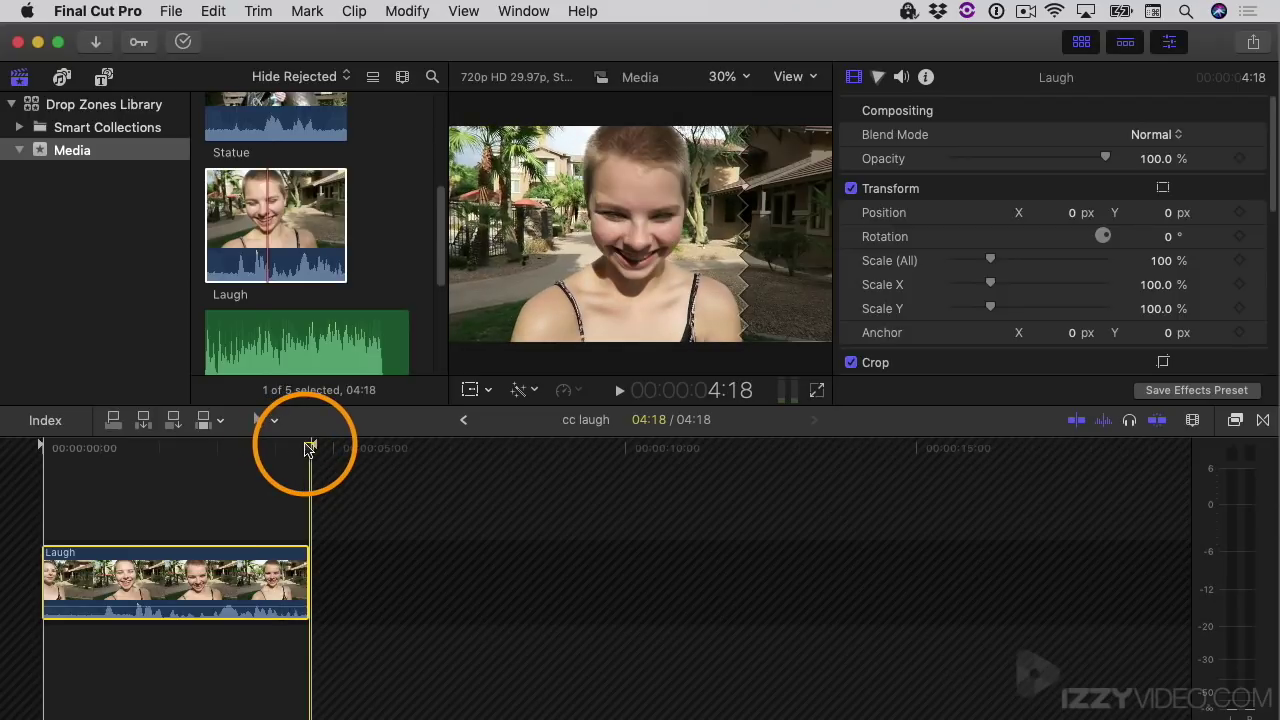
{"action": "key", "text": "super+v"}
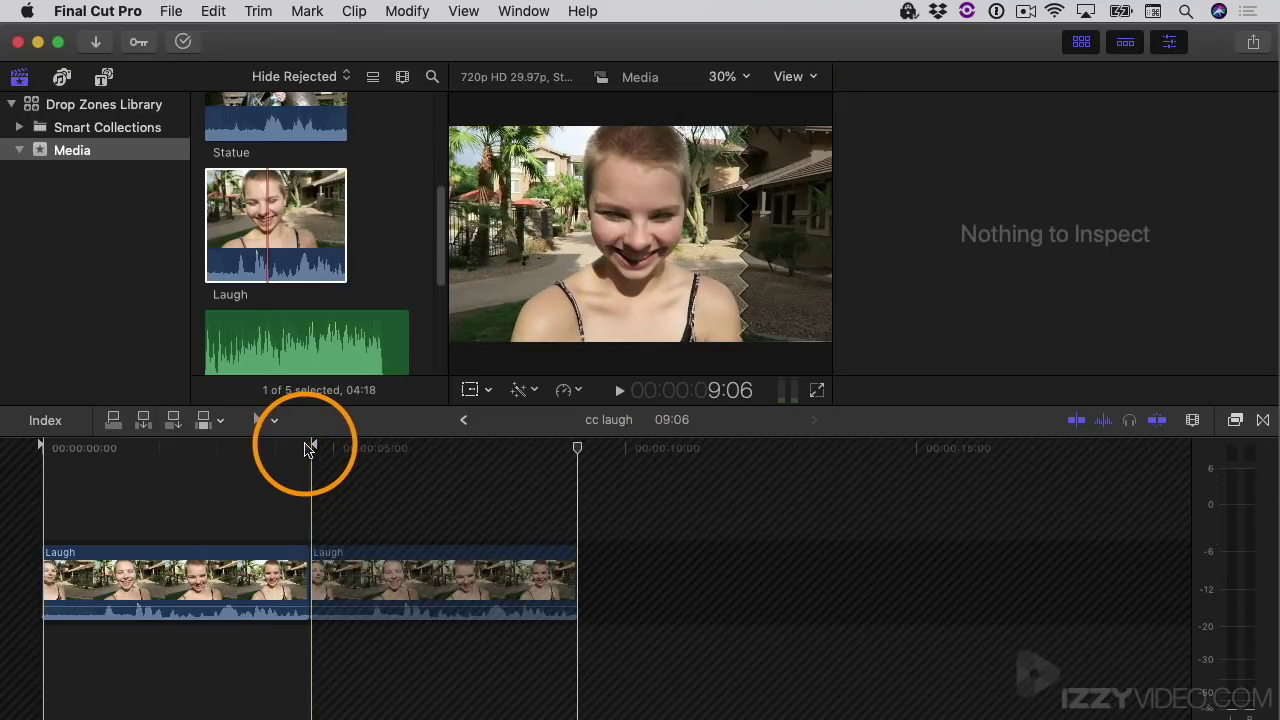
{"action": "key", "text": "super+v"}
{"action": "key", "text": "super+v"}
{"action": "key", "text": "super+v"}
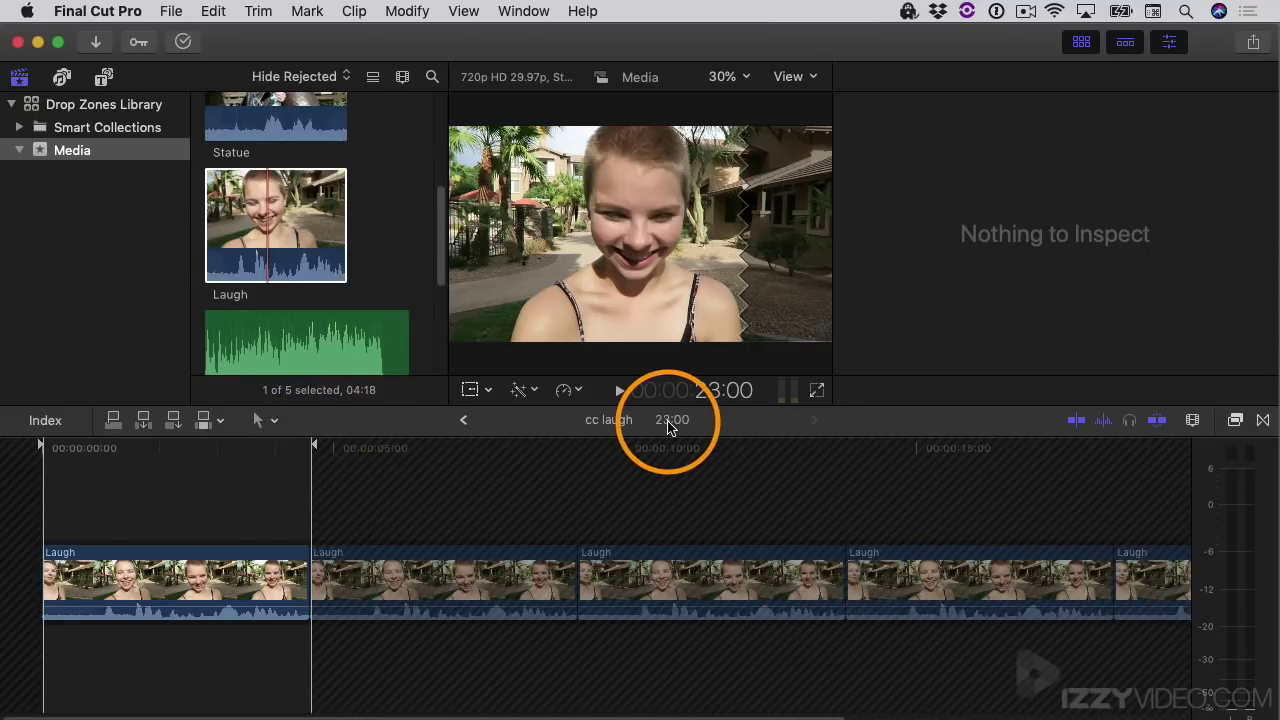
{"action": "key", "text": "super+v"}
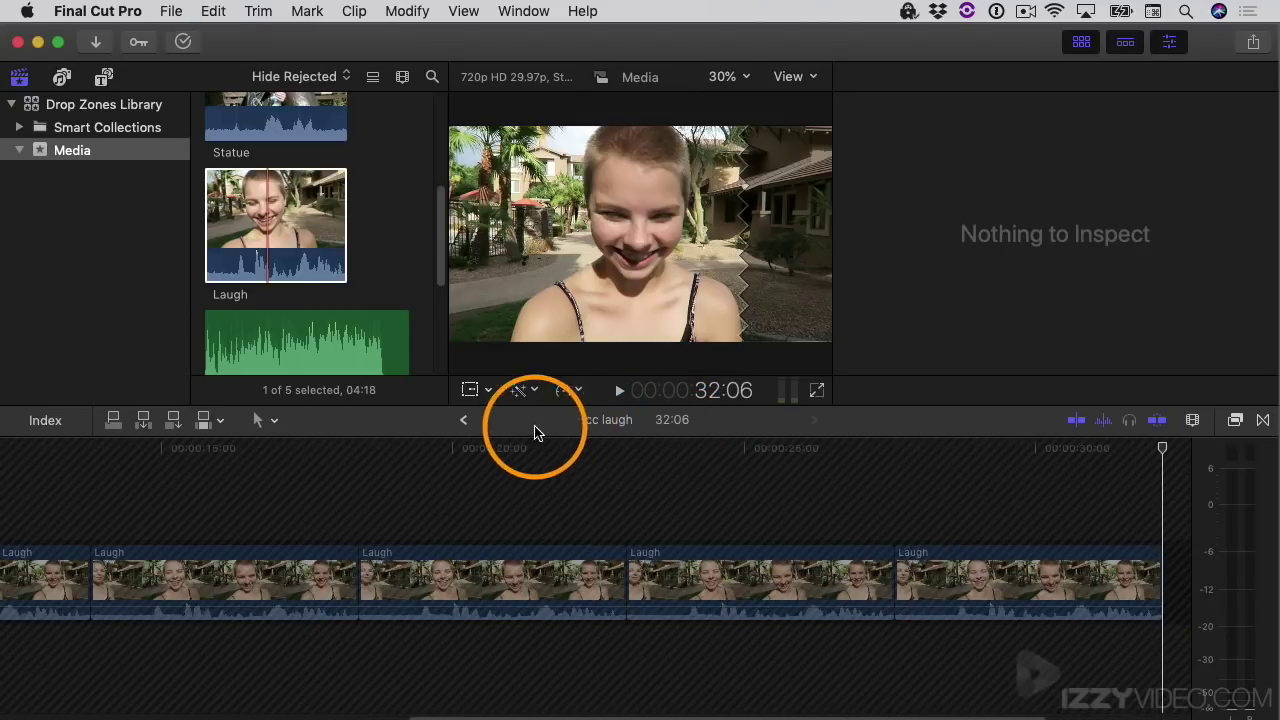
Return to Drop Zone Project and delete the connected cc laugh clip from above the generator
{"action": "left_click", "coordinate": [466, 423]}
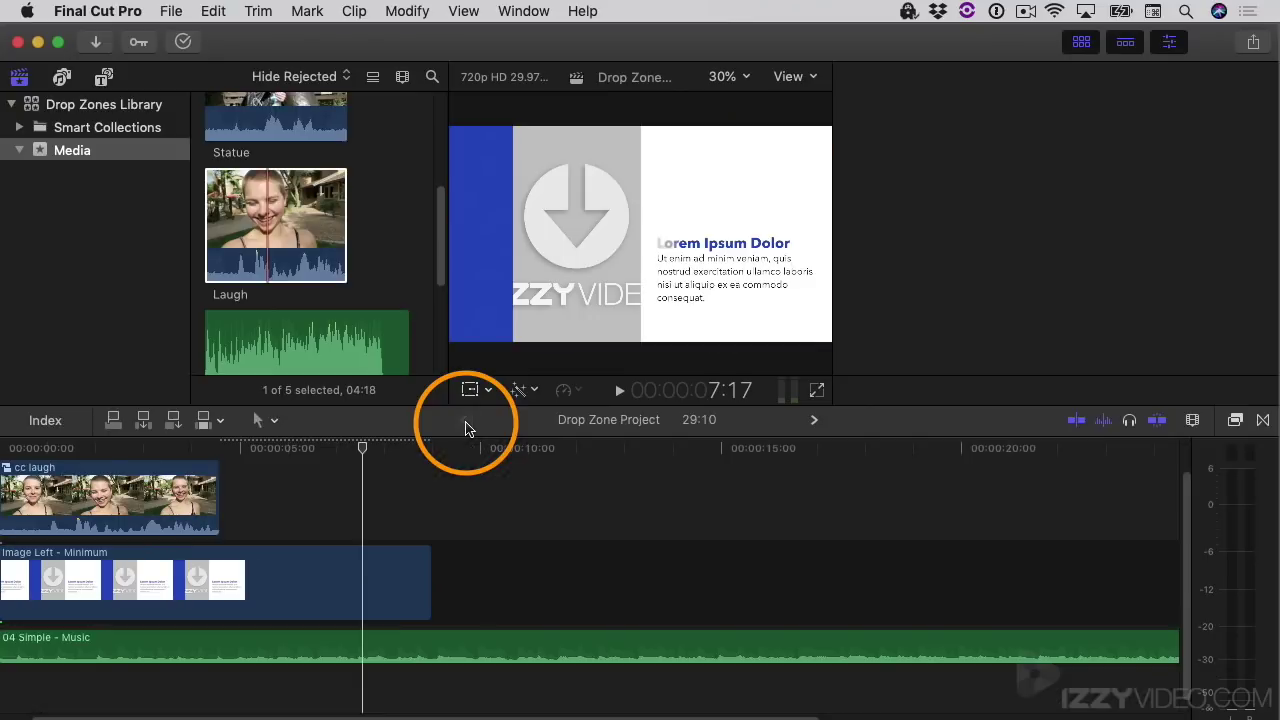
{"action": "scroll", "coordinate": [337, 705], "scroll_direction": "left", "scroll_amount": 2}
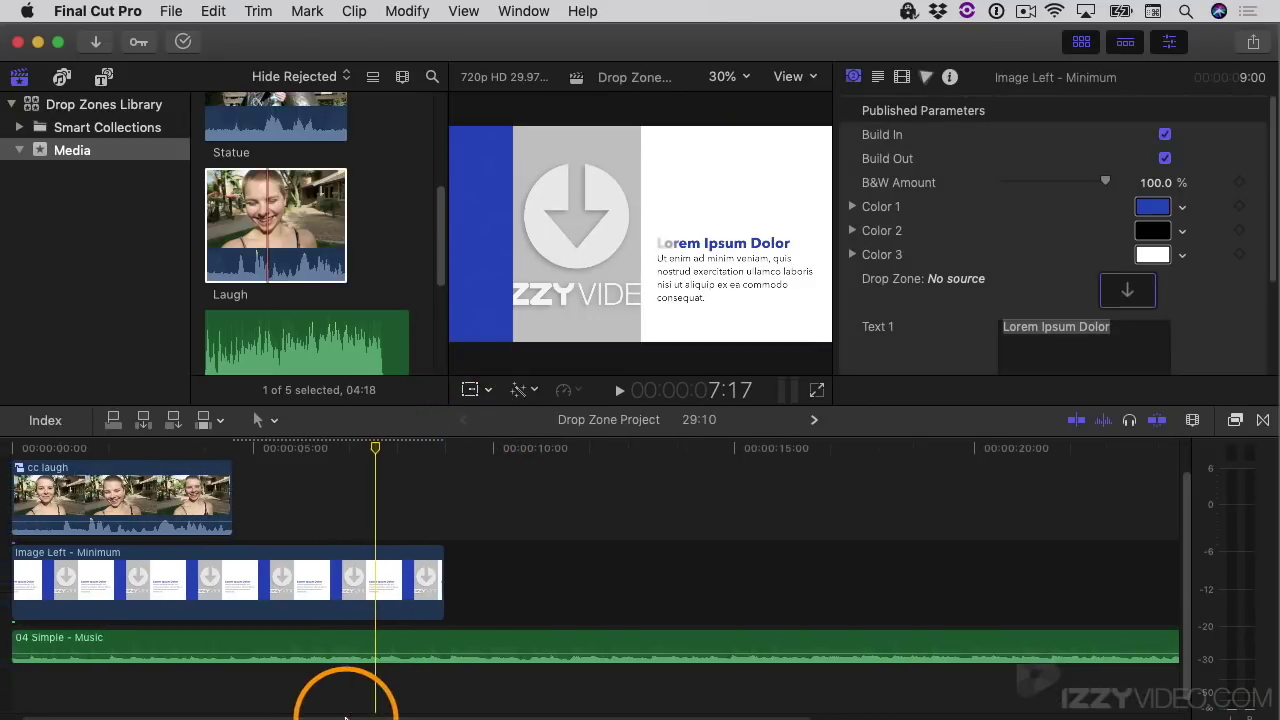
{"action": "left_click", "coordinate": [157, 497]}
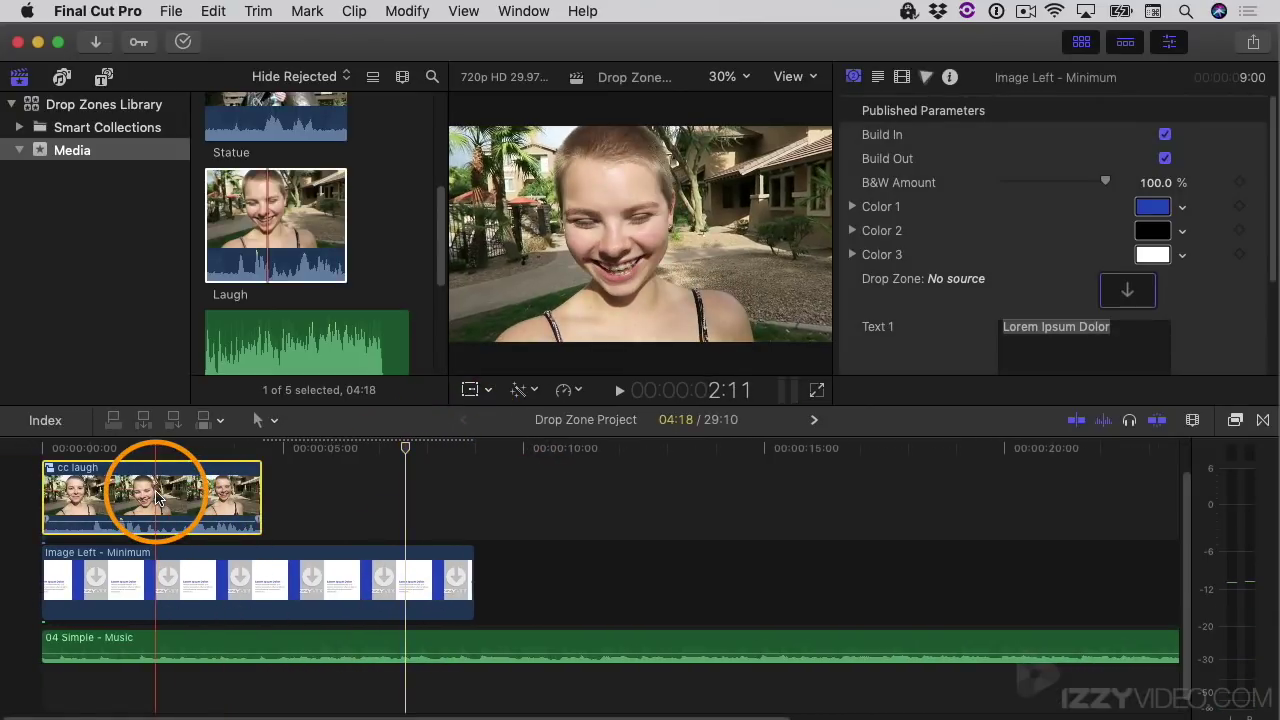
{"action": "key", "text": "Delete"}
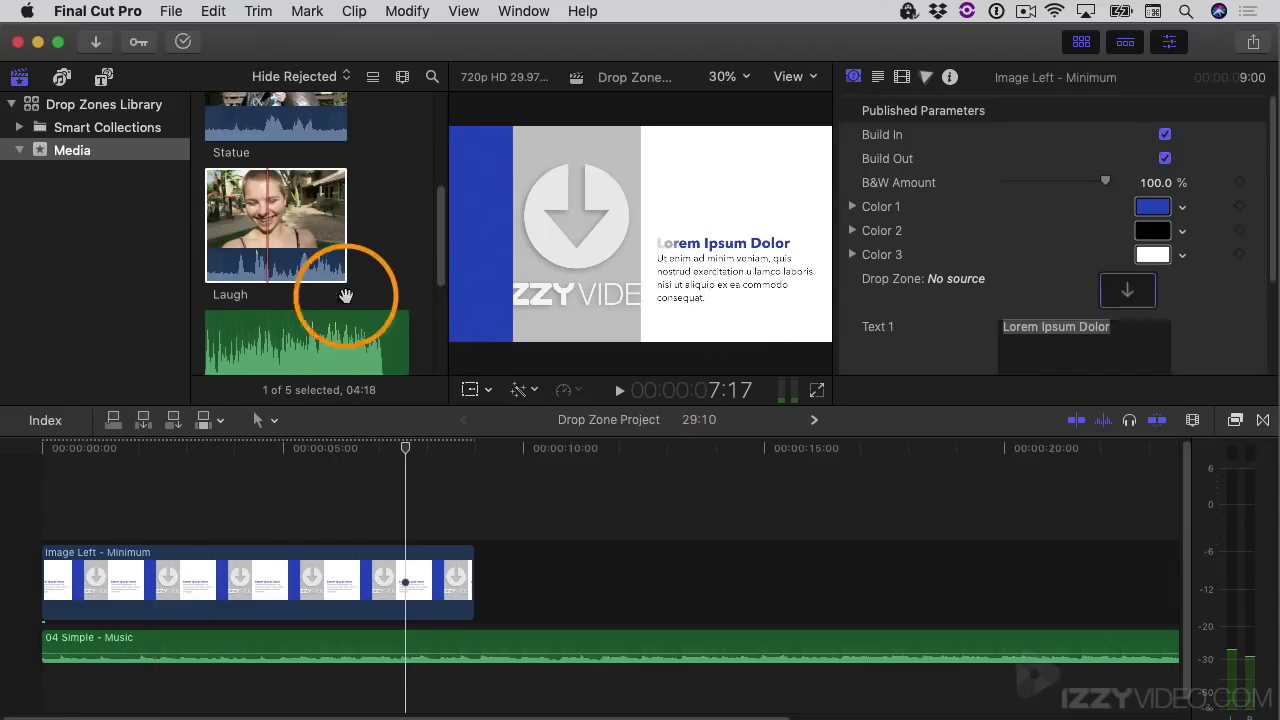
Select the Image Left - Minimum generator and apply the cc laugh compound clip from its first frame as the drop zone source
{"action": "left_click_drag", "start_coordinate": [441, 233], "coordinate": [437, 329]}
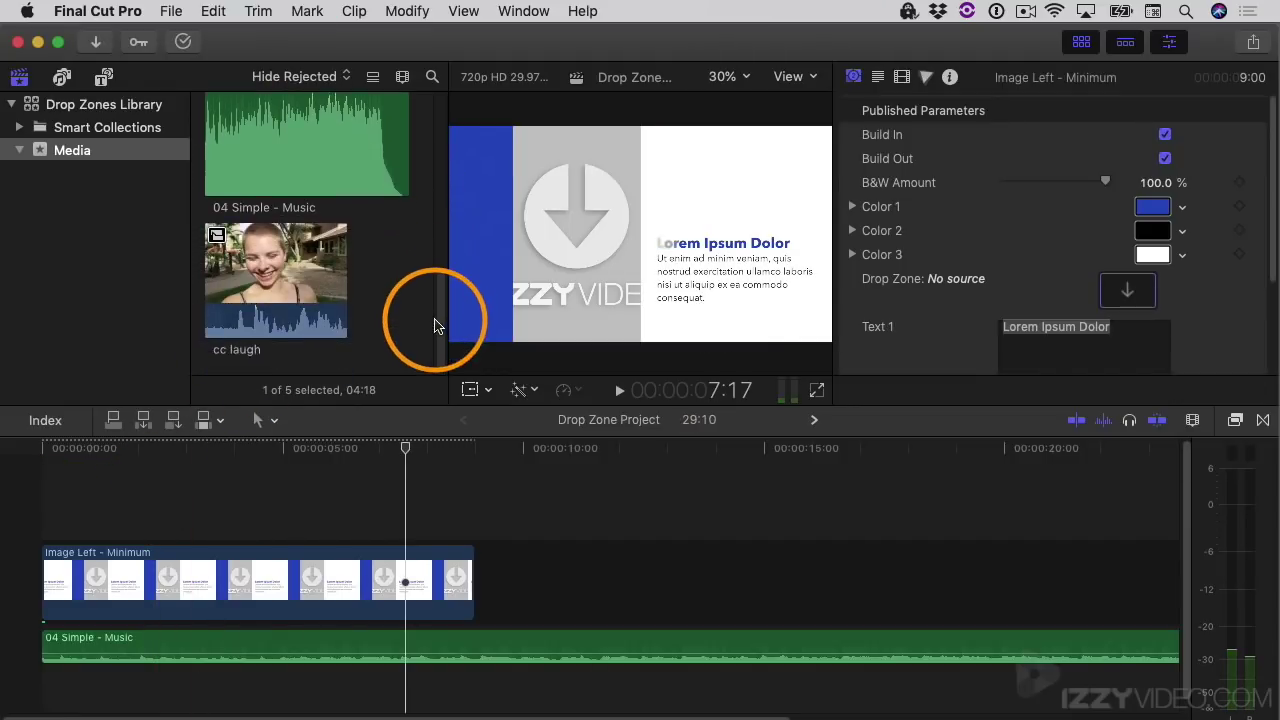
{"action": "left_click", "coordinate": [228, 358]}
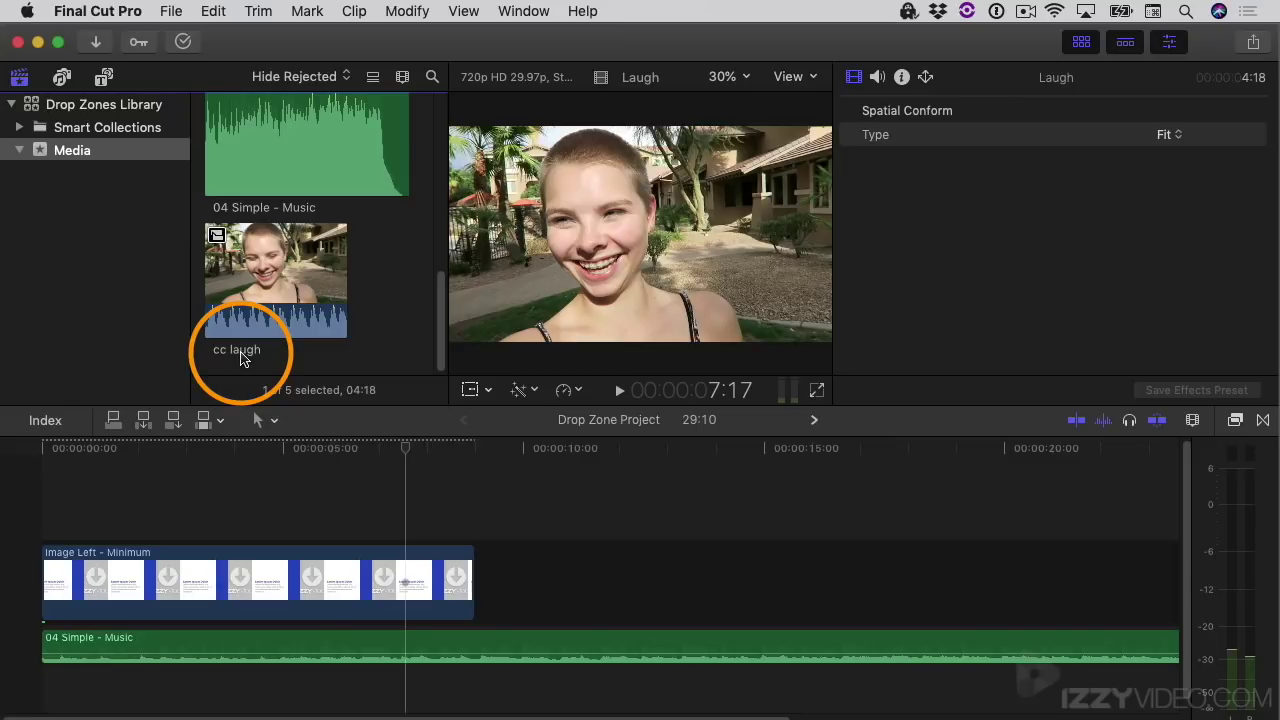
{"action": "left_click", "coordinate": [285, 448]}
{"action": "left_click", "coordinate": [287, 556]}
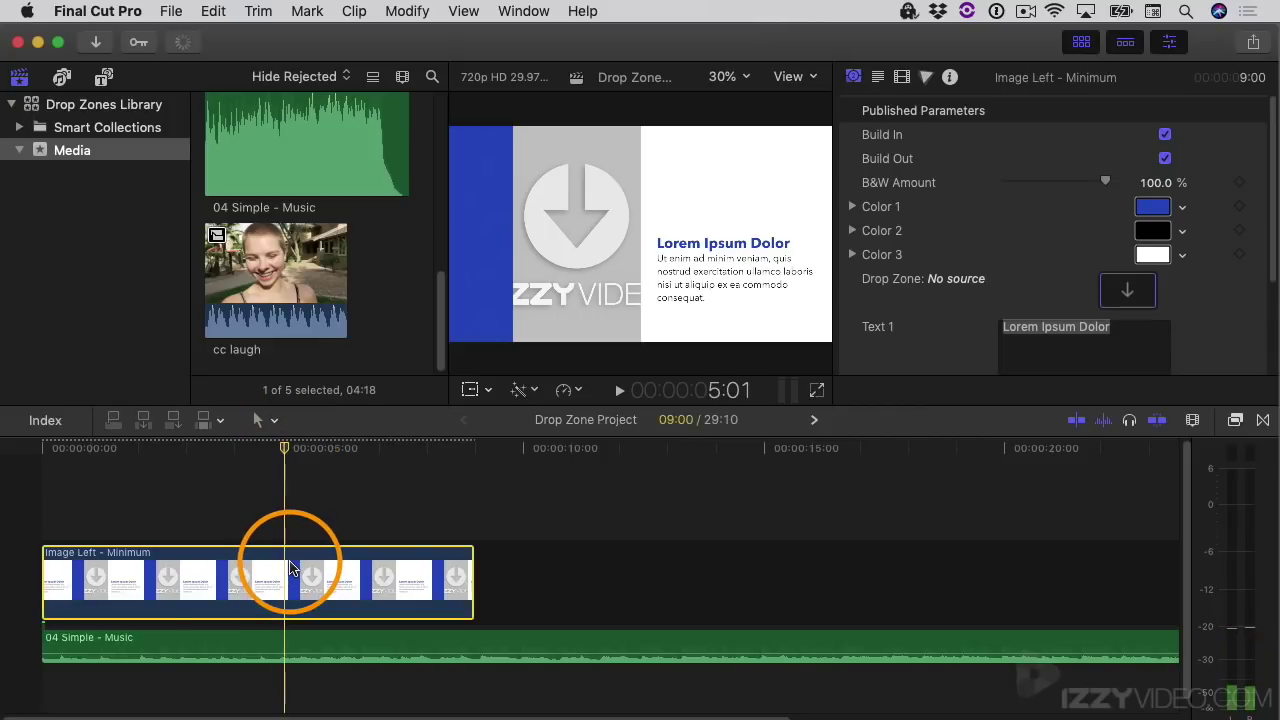
{"action": "left_click", "coordinate": [1130, 292]}
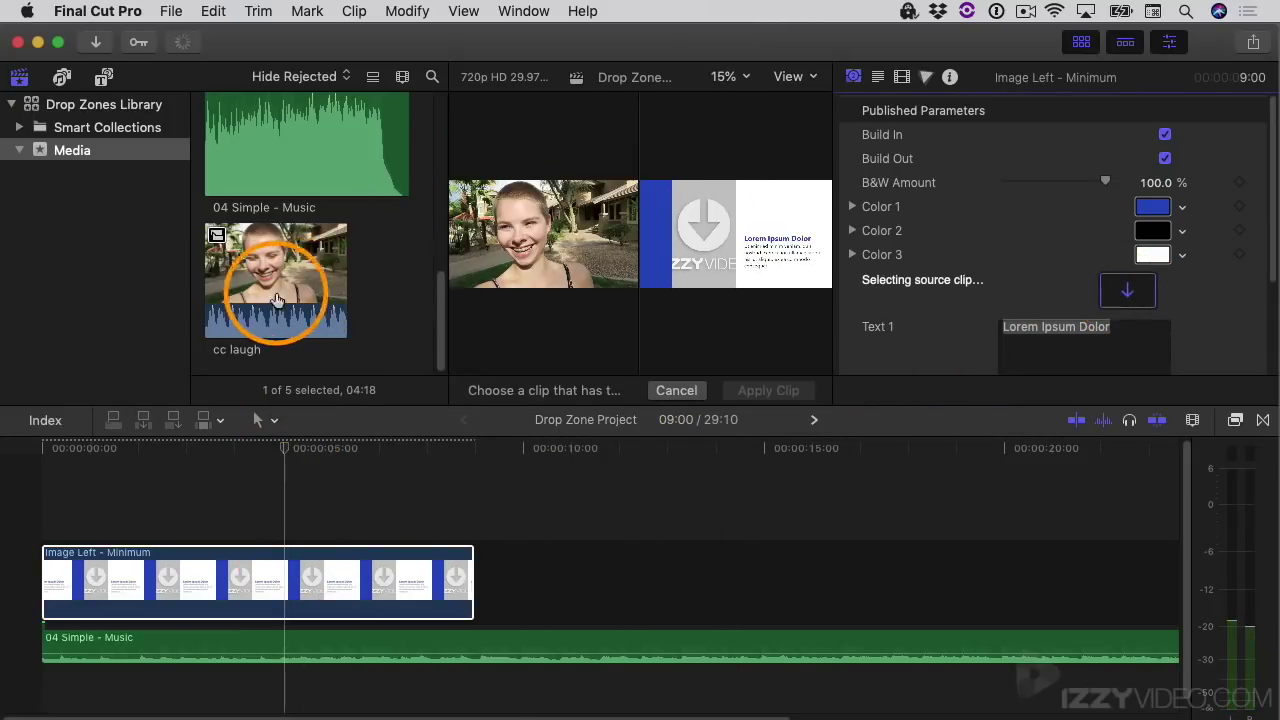
{"action": "left_click", "coordinate": [205, 303]}
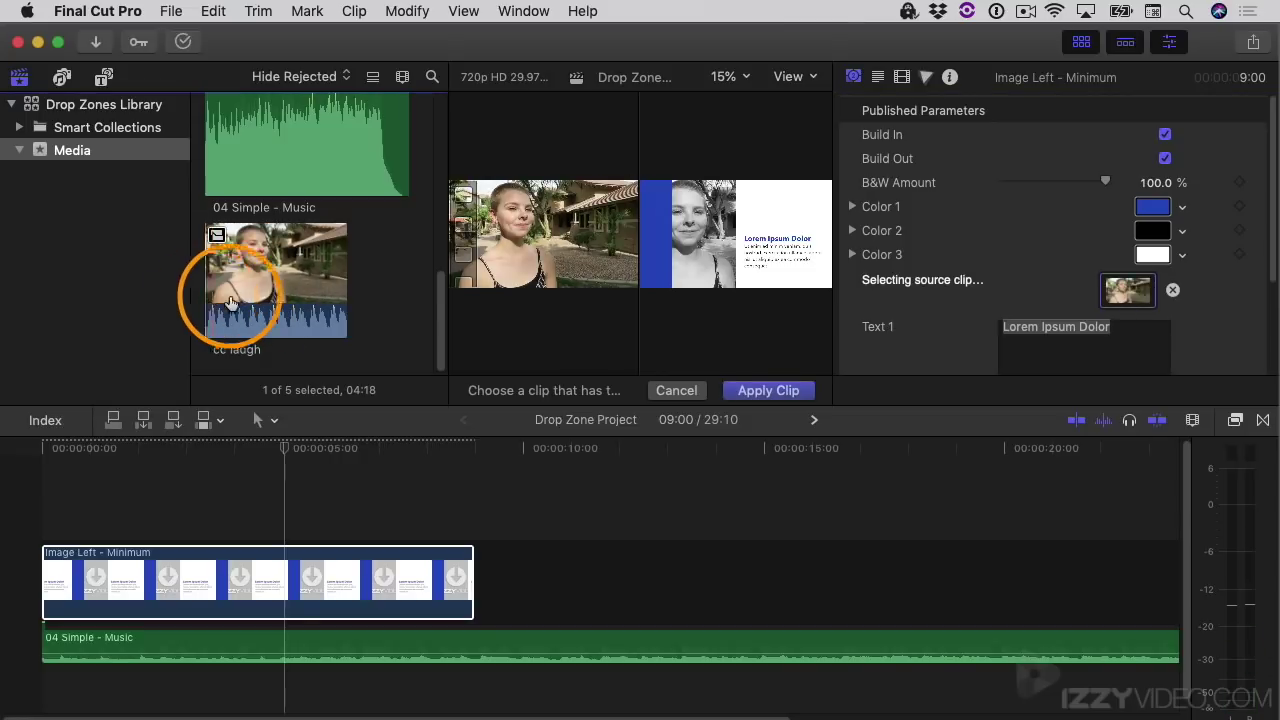
{"action": "left_click", "coordinate": [757, 390]}
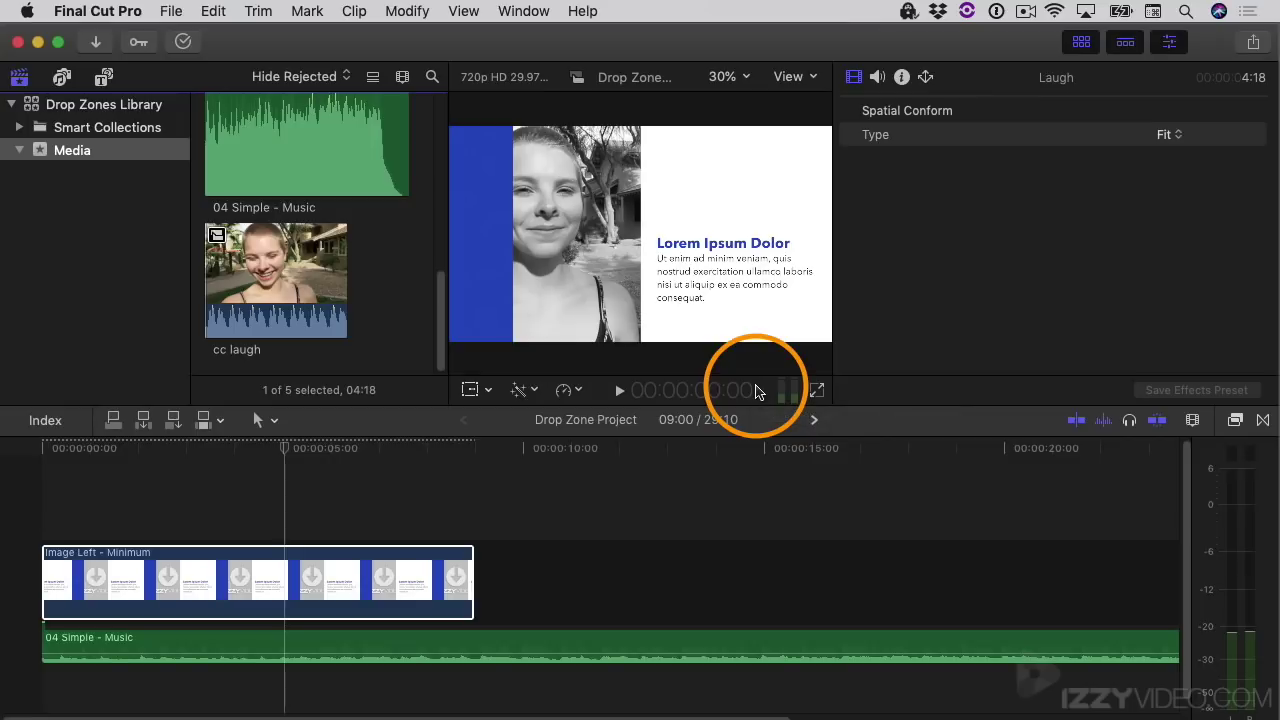
Play the project from the beginning through most of the generator to check the cc laugh footage in its drop zone
{"action": "key", "text": "Home"}
{"action": "key", "text": "space"}
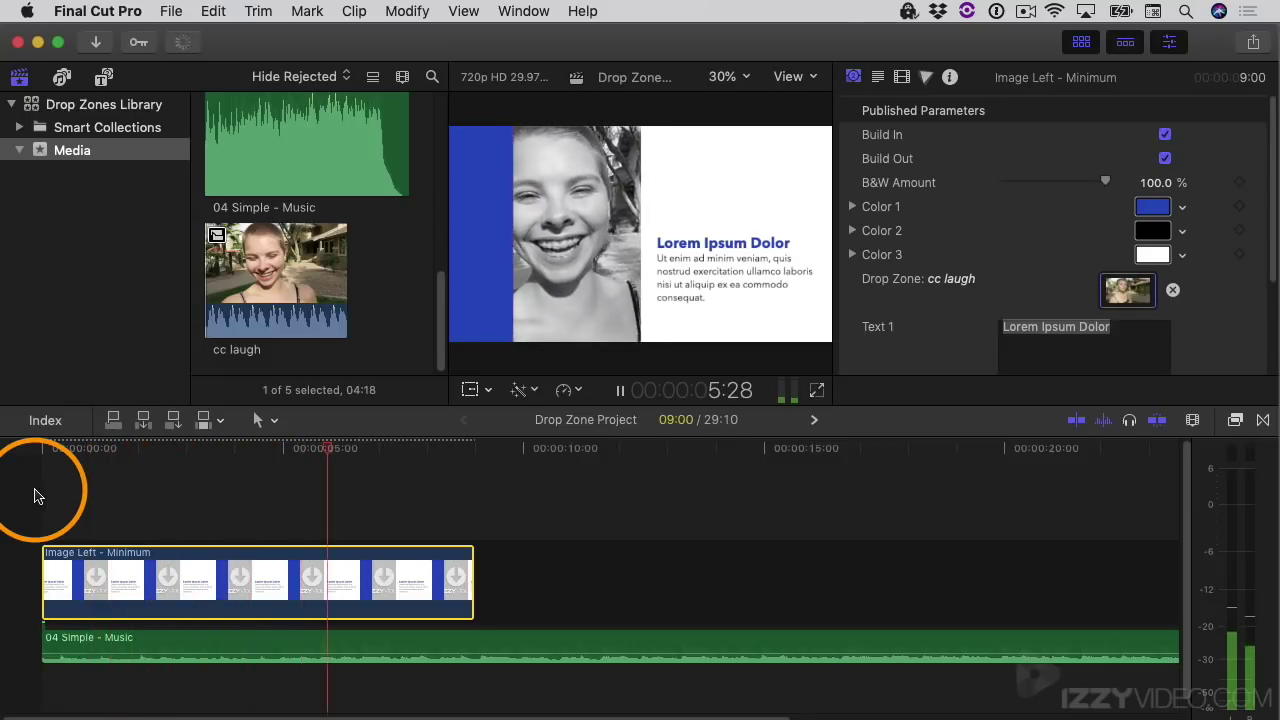
{"action": "key", "text": "space"}
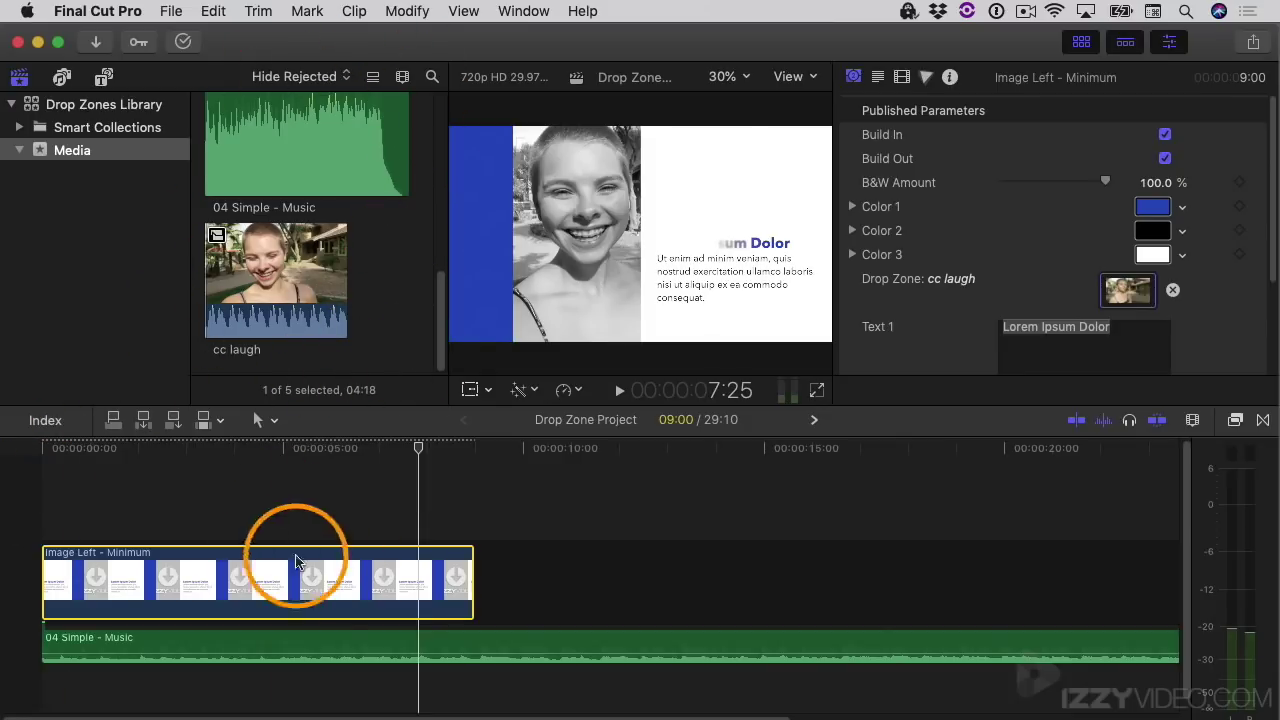
{"action": "left_click", "coordinate": [419, 455]}
{"action": "left_click_drag", "start_coordinate": [432, 336], "coordinate": [441, 260]}
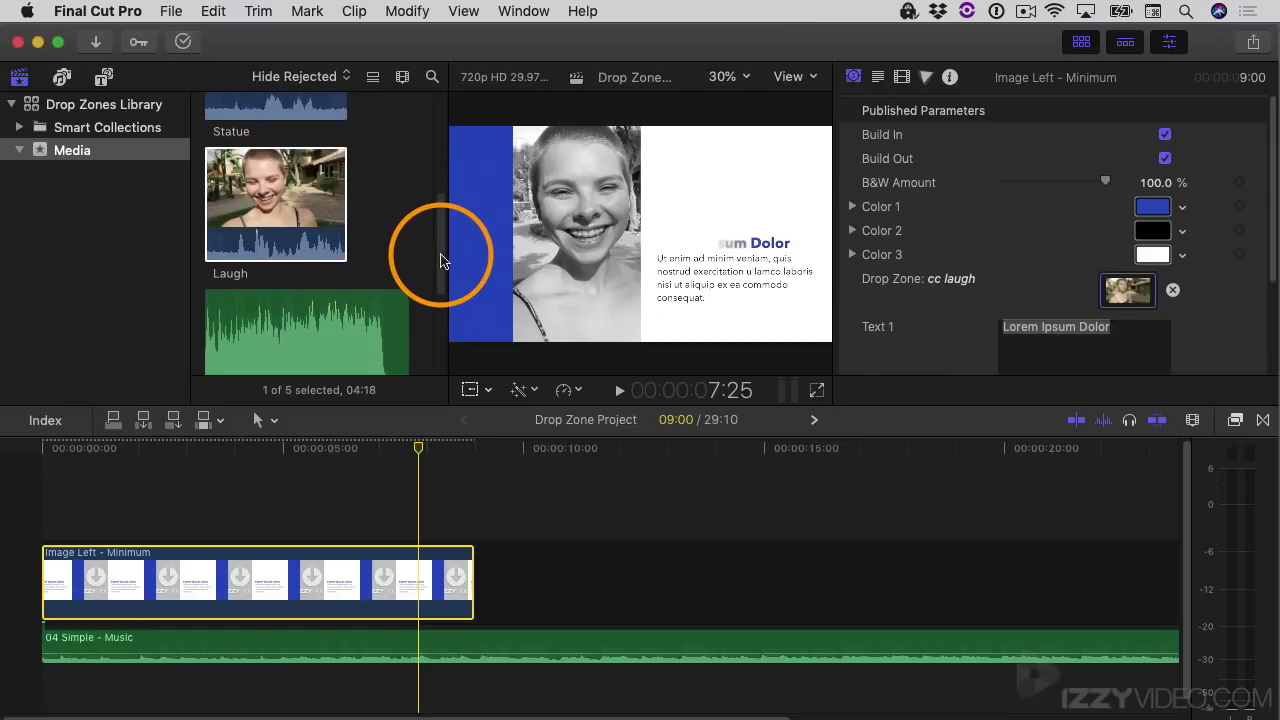